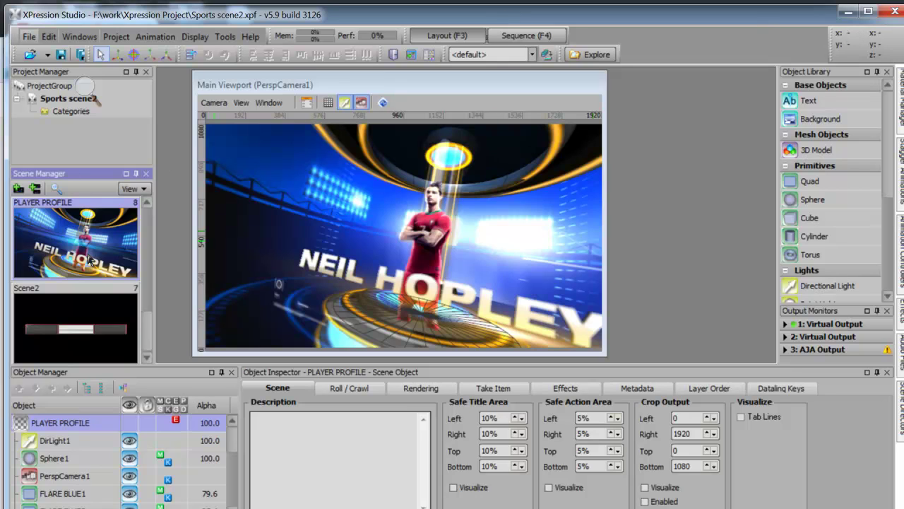
scroll(151, 339, "up", 2)
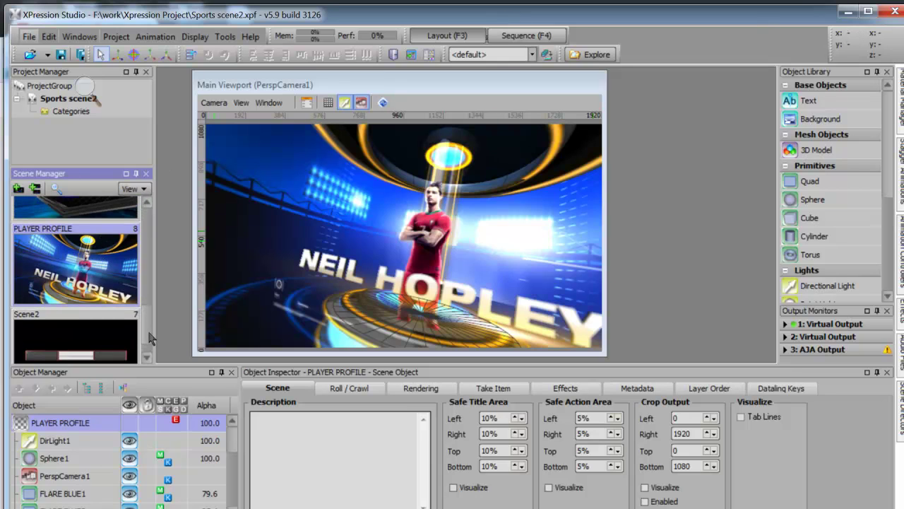
left_click_drag(149, 332, 148, 330)
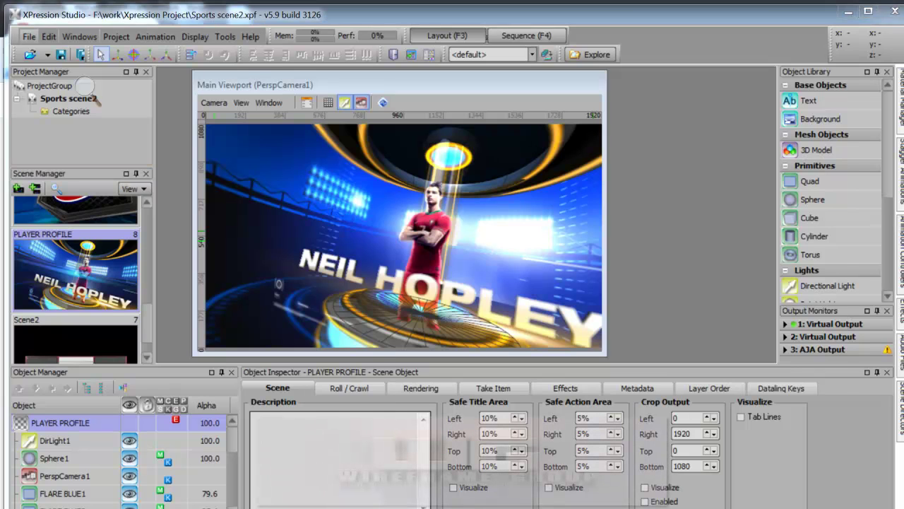
- Switch to VLC media player, play the reference broadcast clip and return it to the hockey player graphic at 00:30
key("alt+Tab")
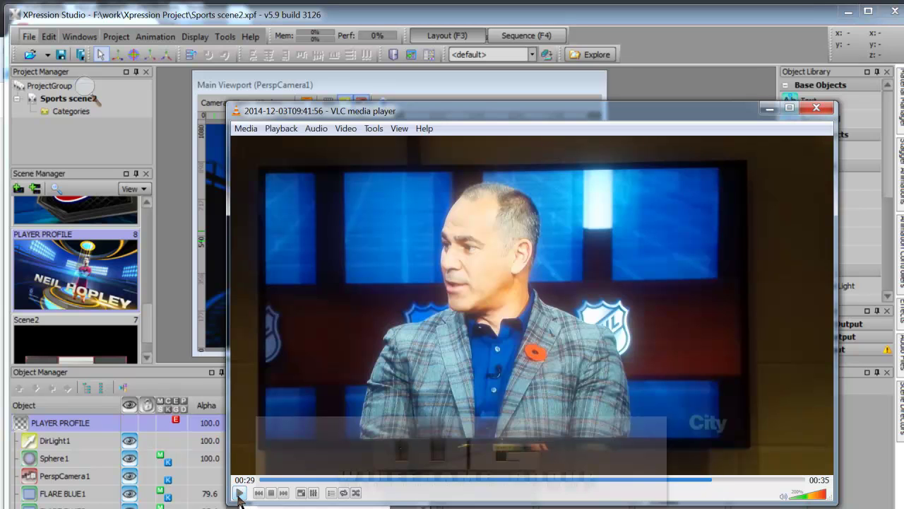
left_click(239, 493)
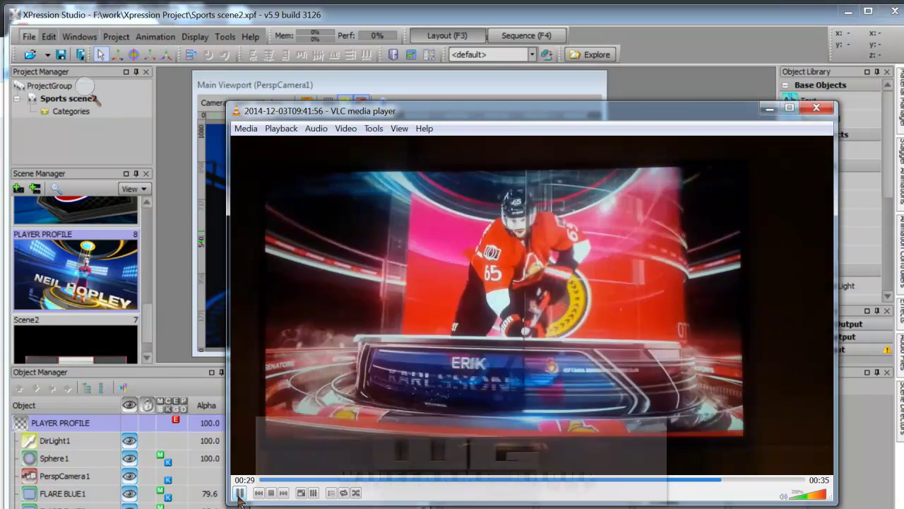
left_click(239, 493)
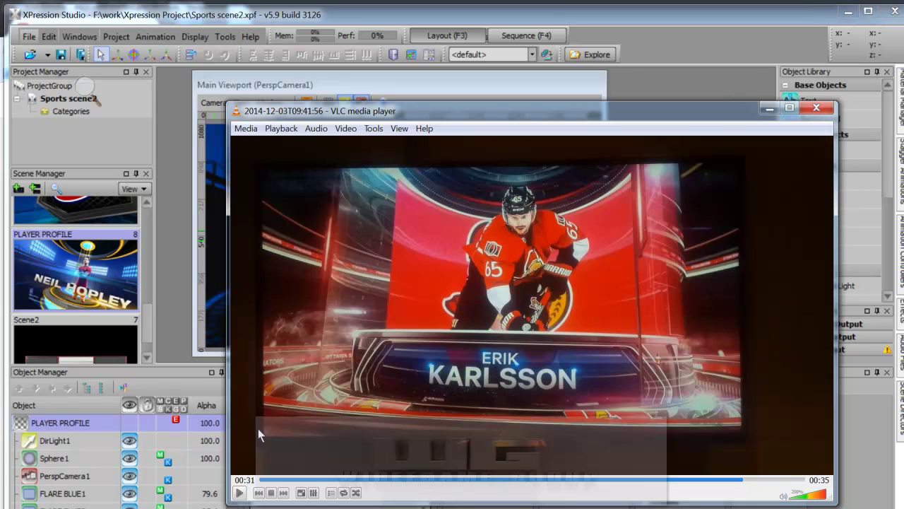
left_click(240, 492)
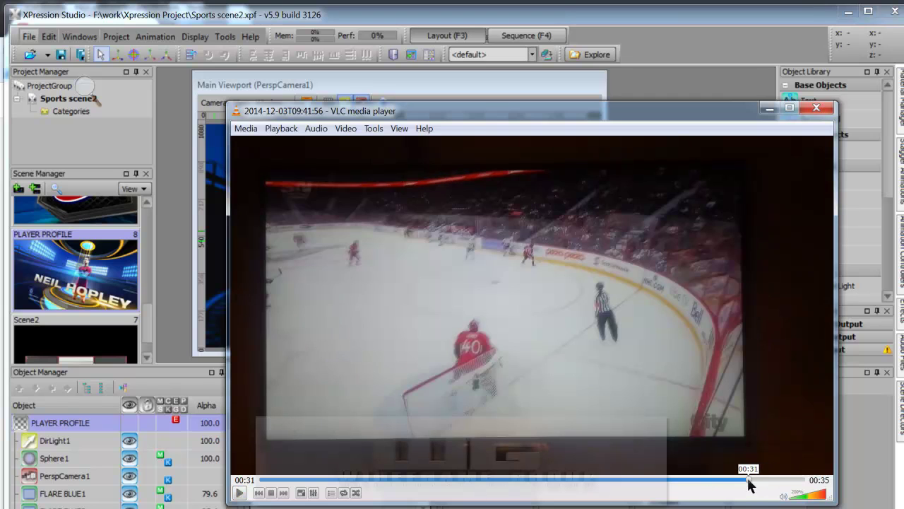
left_click(747, 480)
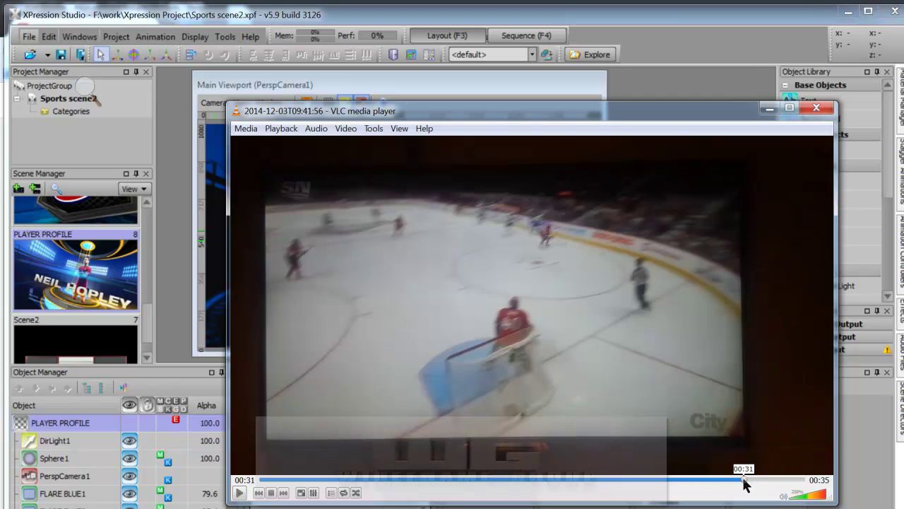
left_click(745, 480)
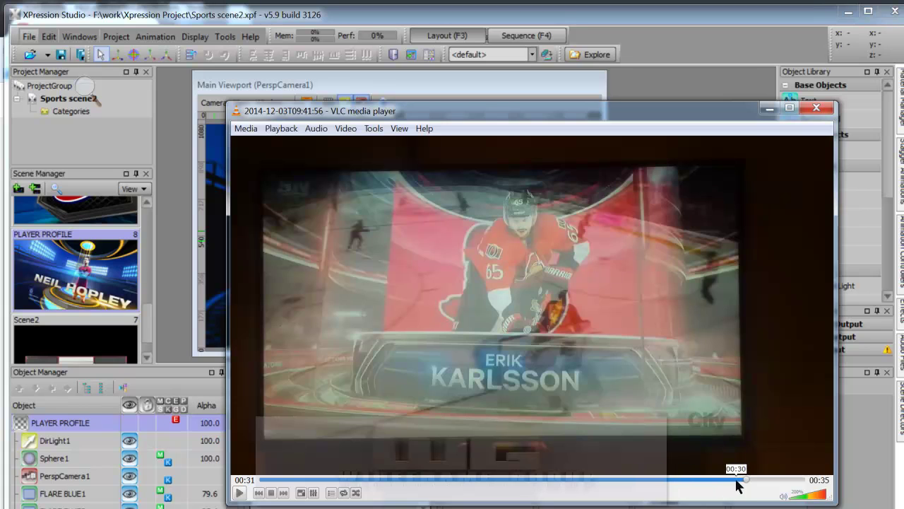
left_click(736, 480)
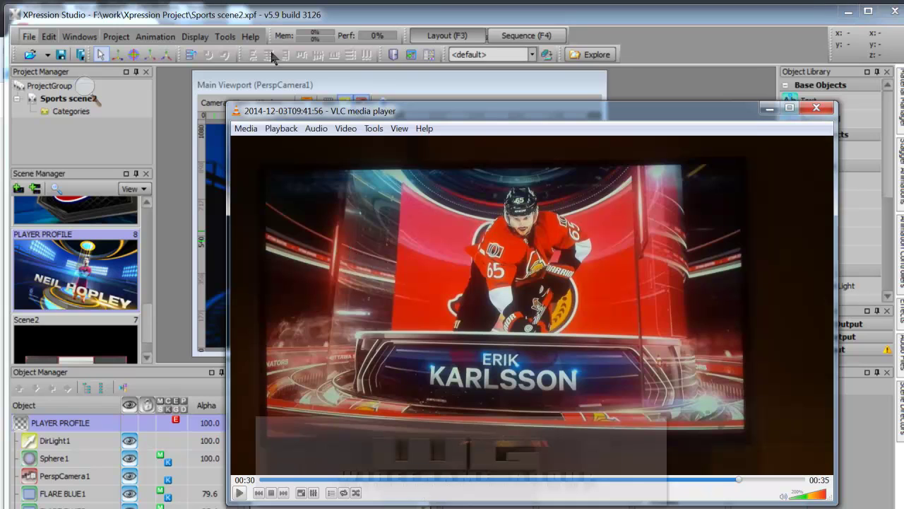
- Switch back to XPression Studio and select LayerObject2 in the PLAYER PROFILE scene
left_click(410, 25)
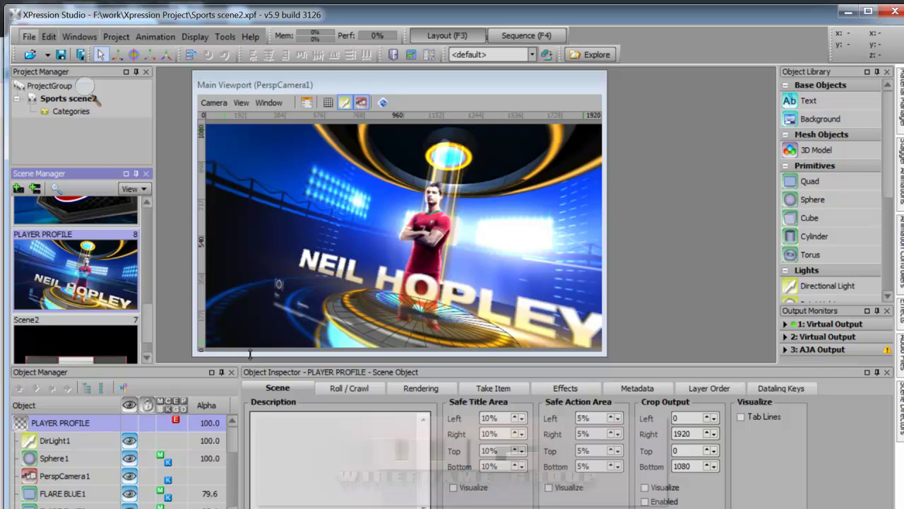
left_click(253, 196)
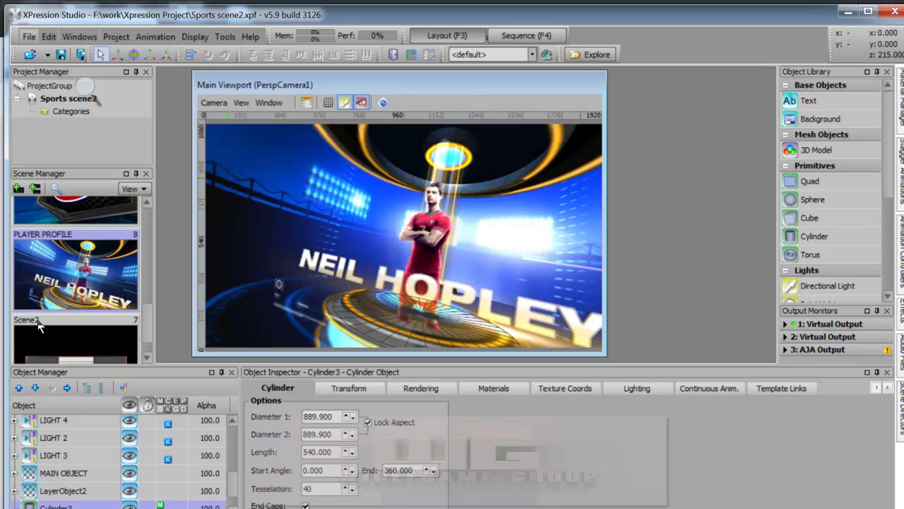
left_click(42, 494)
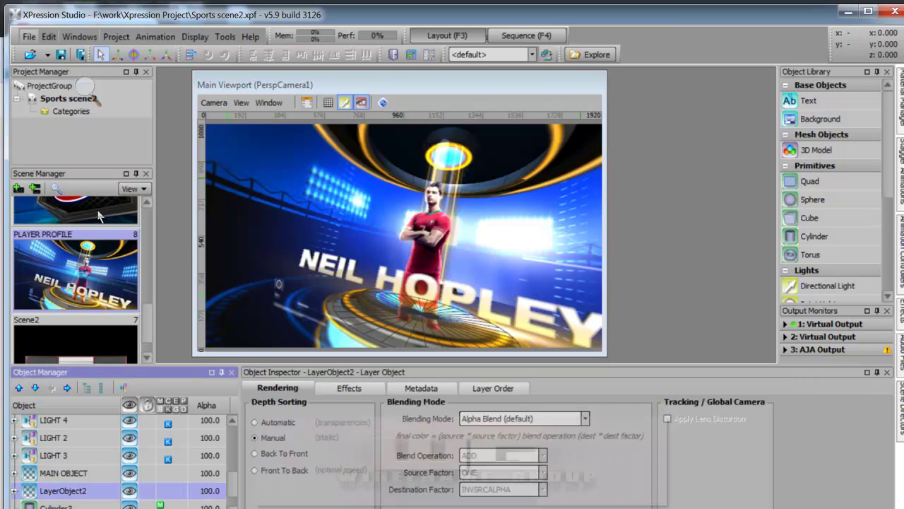
left_click_drag(147, 325, 147, 324)
left_click(133, 370)
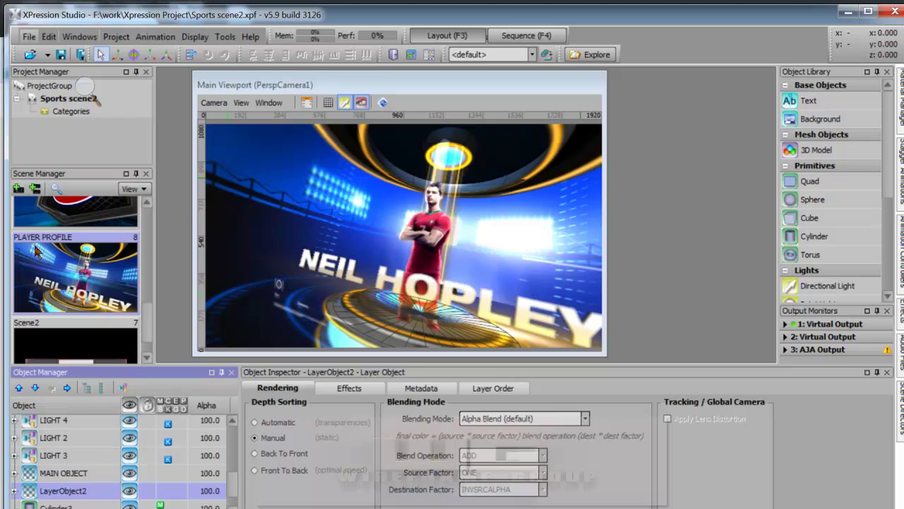
- Undock and enlarge the Object Manager, and place it beside the main viewport to expose the scene's object list
left_click_drag(191, 217, 212, 70)
left_click_drag(210, 405, 210, 454)
left_click_drag(454, 79, 622, 81)
left_click_drag(369, 81, 387, 166)
left_click_drag(259, 112, 363, 81)
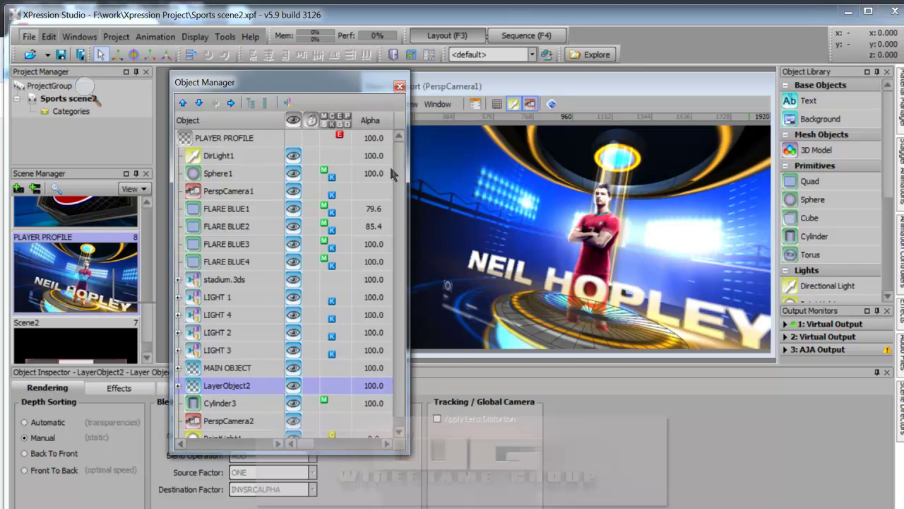
- Expand MAIN OBJECT down to its individual model parts and select the Object node of the imported 3D model
left_click(263, 108)
key("Up")
key("Right")
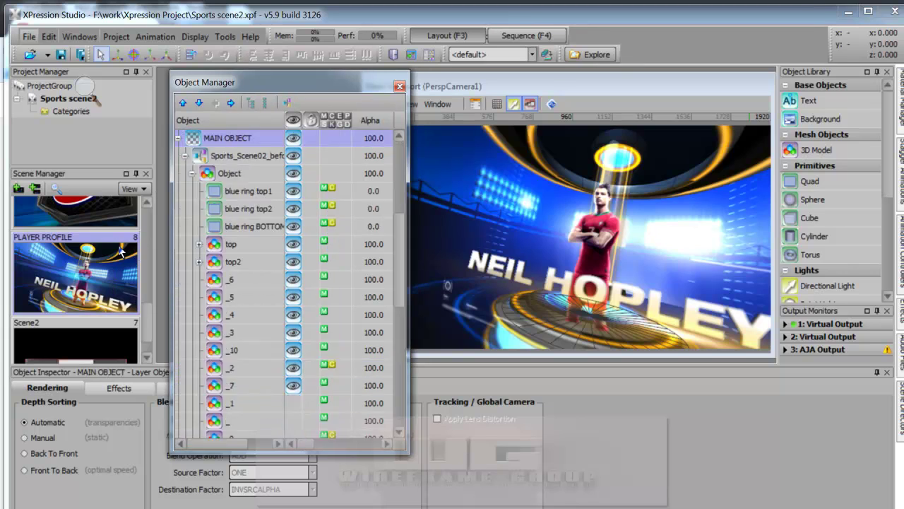
key("Down")
key("Down")
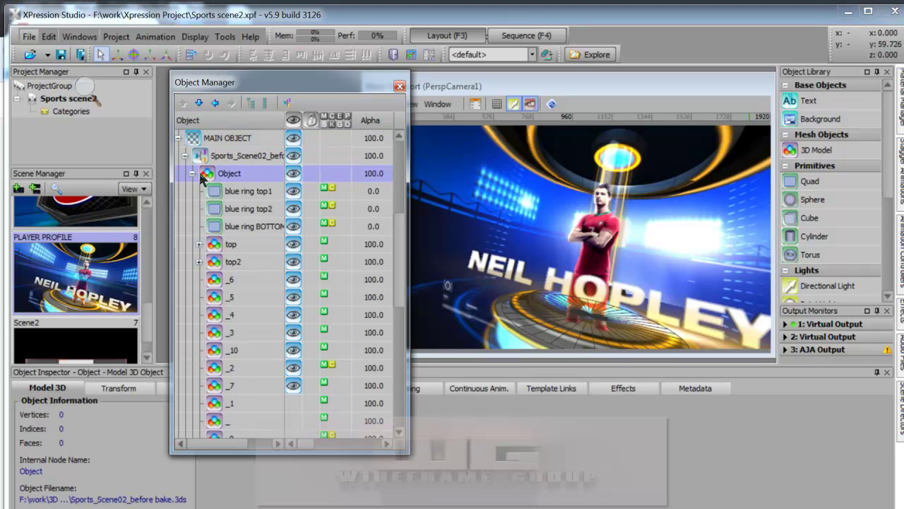
left_click(160, 361)
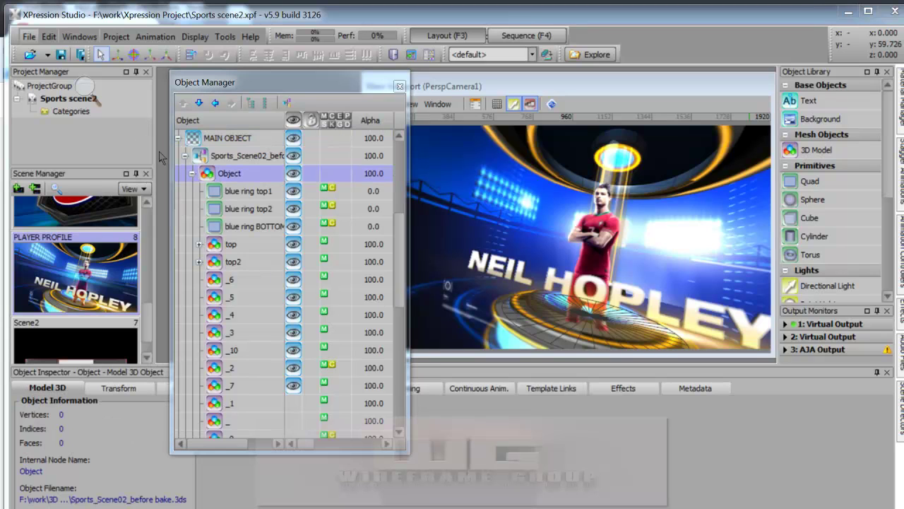
left_click(270, 93)
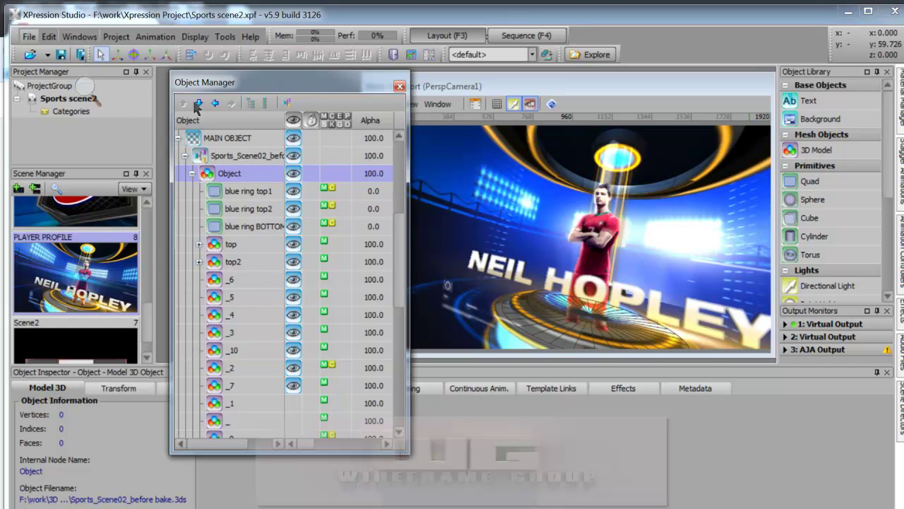
- Switch to Cinema 4D and open the recent project Sports_Scene02_before bake.c4d, fitting its window on the screen
left_click(282, 157)
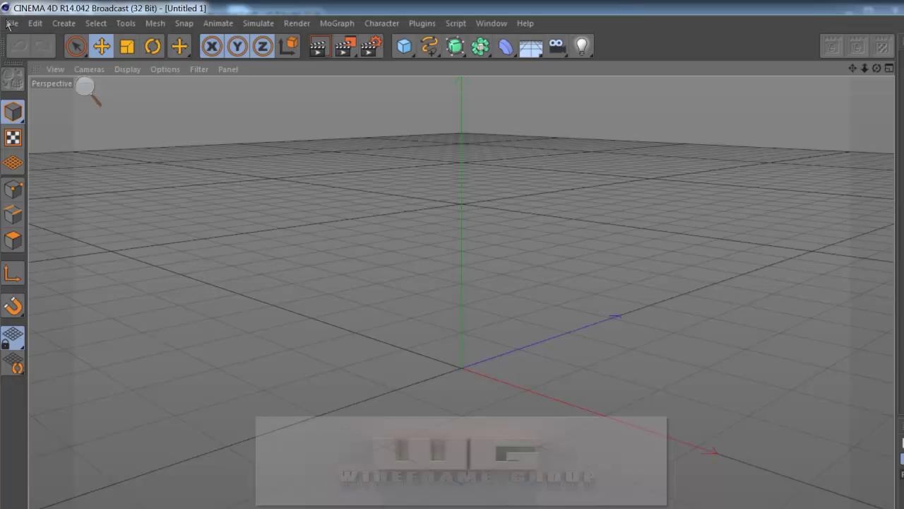
left_click(11, 23)
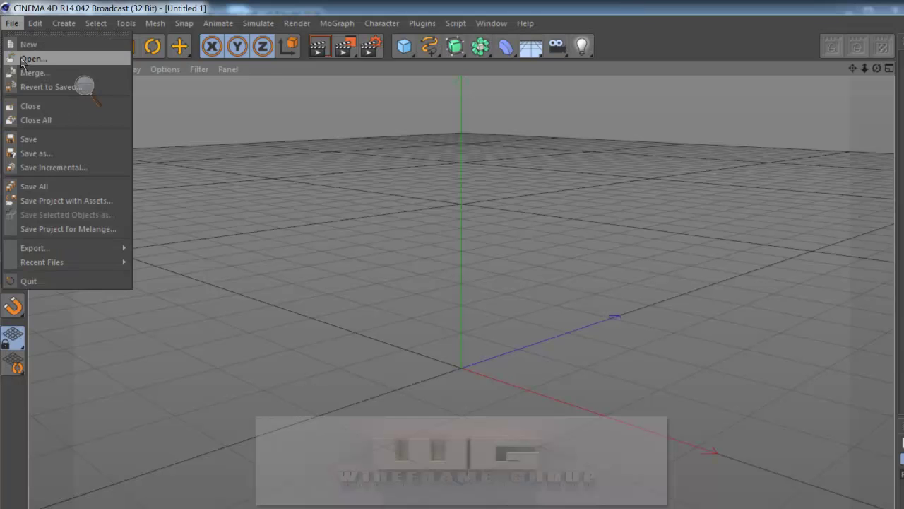
mouse_move(71, 262)
left_click(150, 263)
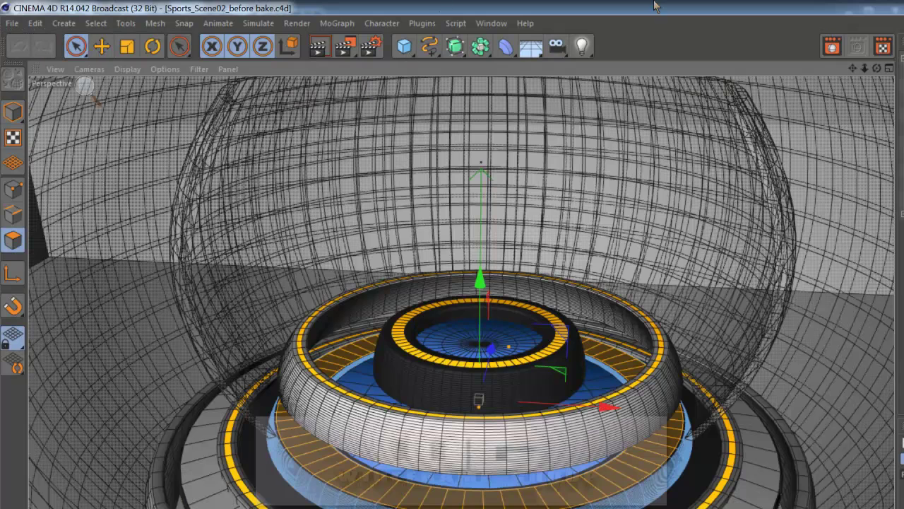
left_click_drag(656, 4, 436, 2)
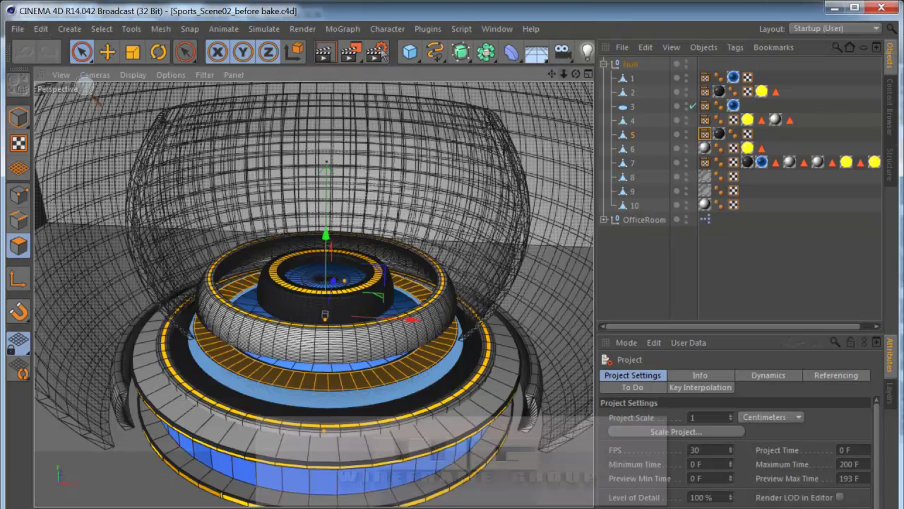
- Examine the podium model from a lower side angle and select the outer curved wireframe wall, object 8
left_click_drag(576, 74, 595, 56)
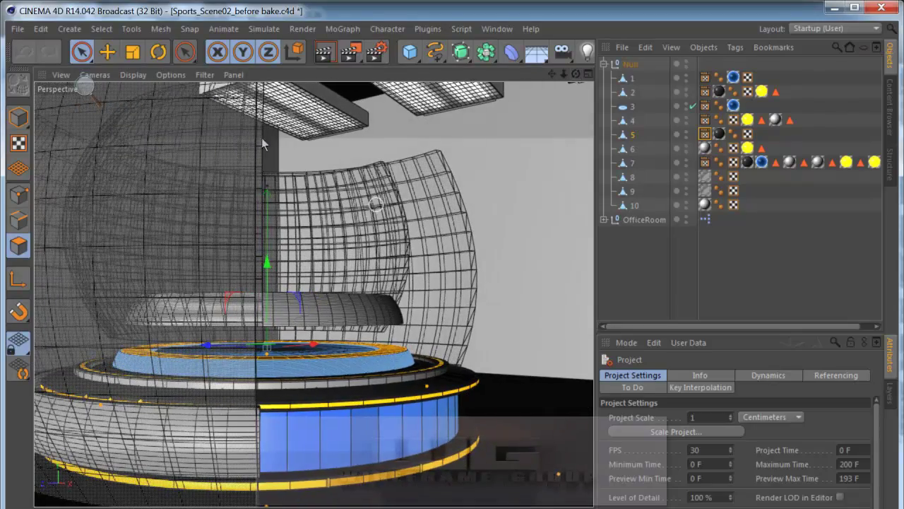
left_click(81, 52)
left_click(155, 97)
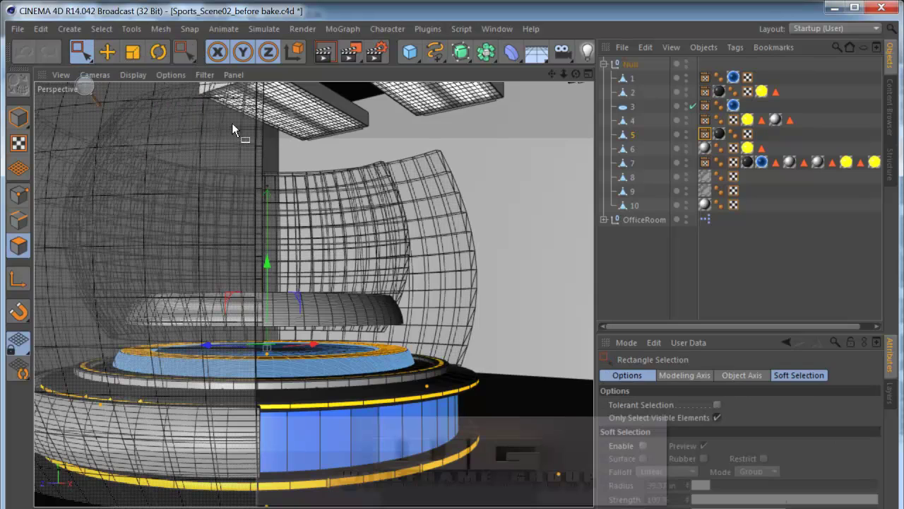
left_click(421, 130)
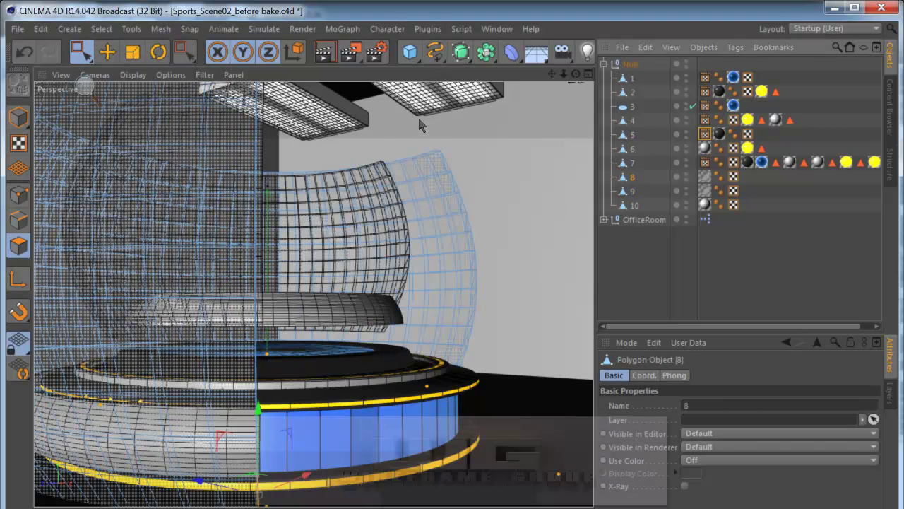
left_click(629, 205)
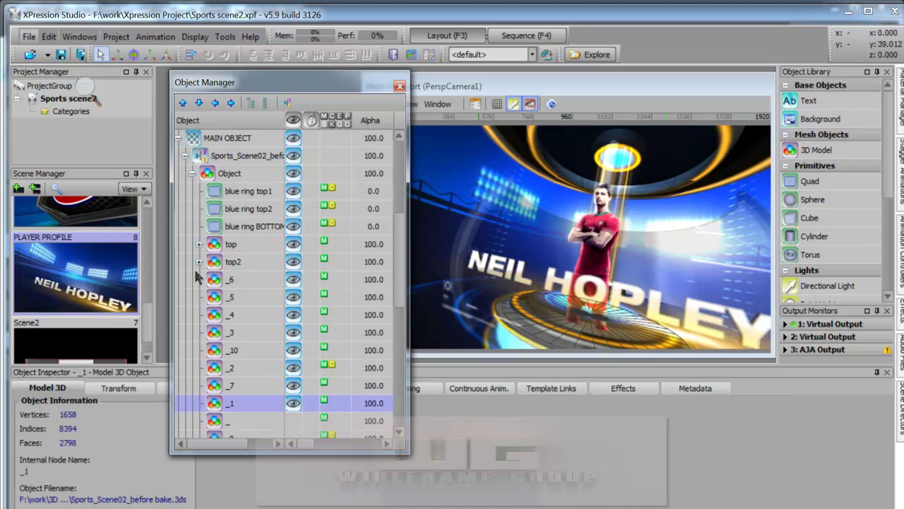
- Make the hidden model parts under Object visible in the XPression scene, including _ and _0
key("Down")
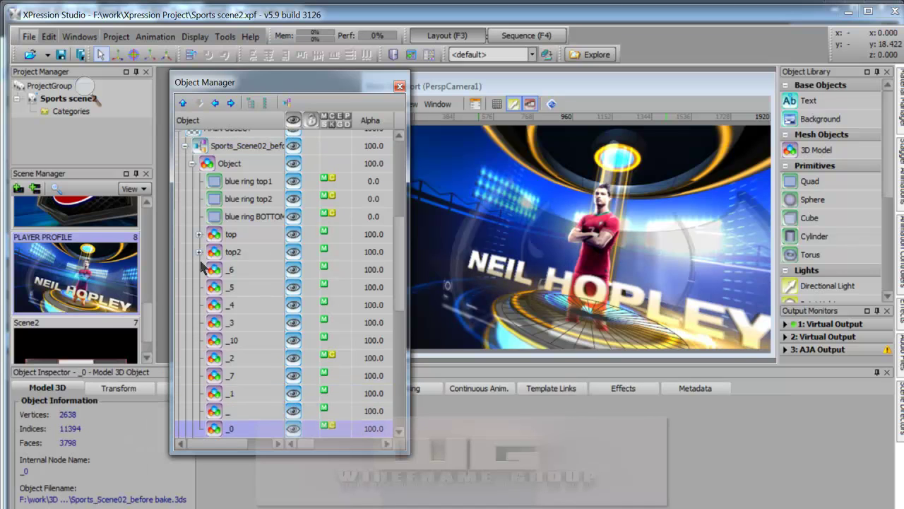
scroll(262, 204, "down", 1)
key("Down")
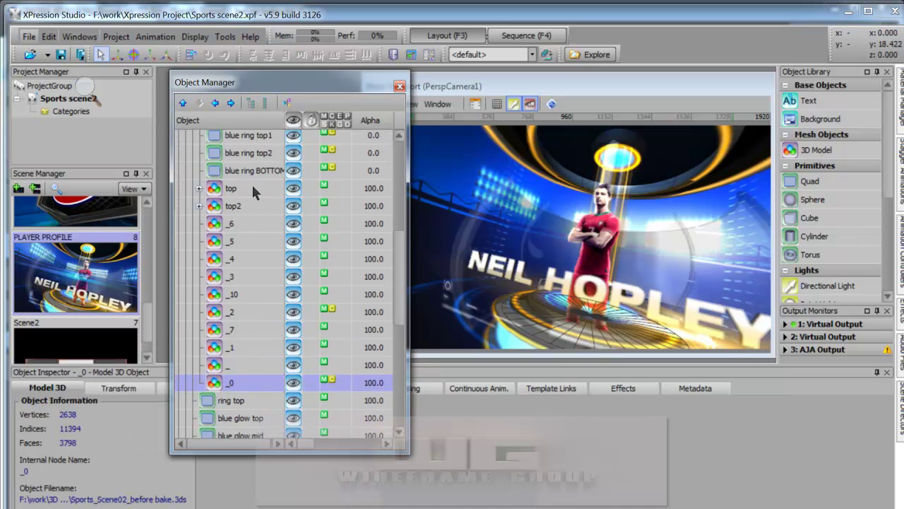
- Open the Scene Director and play the PLAYER PROFILE animation from frame 0
left_click(145, 36)
key("Down")
key("Down")
key("Return")
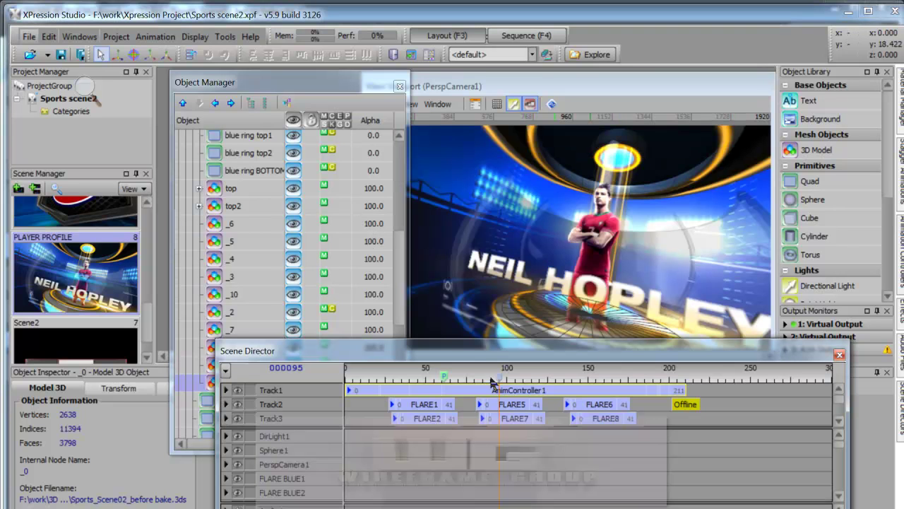
left_click_drag(492, 382, 345, 385)
key("space")
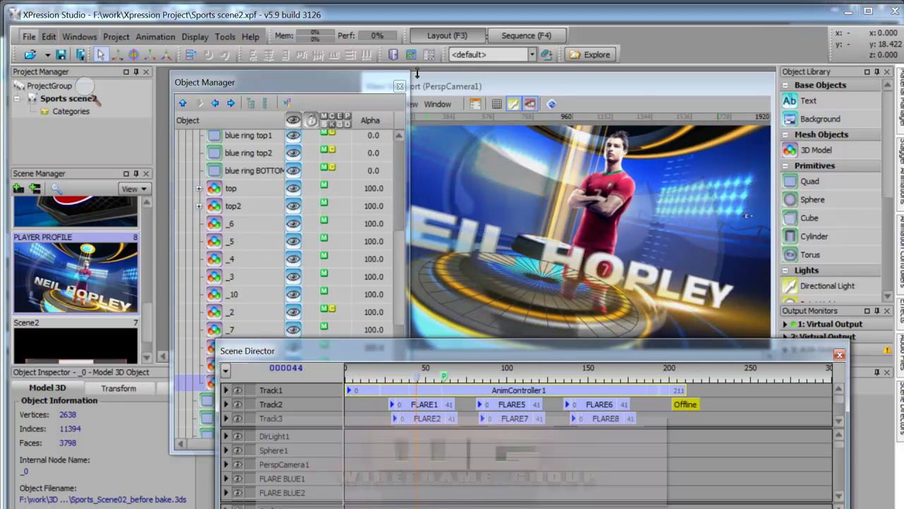
- Close the Object Manager, replay the scene animation from the start and set the playhead to frame 137
left_click(399, 86)
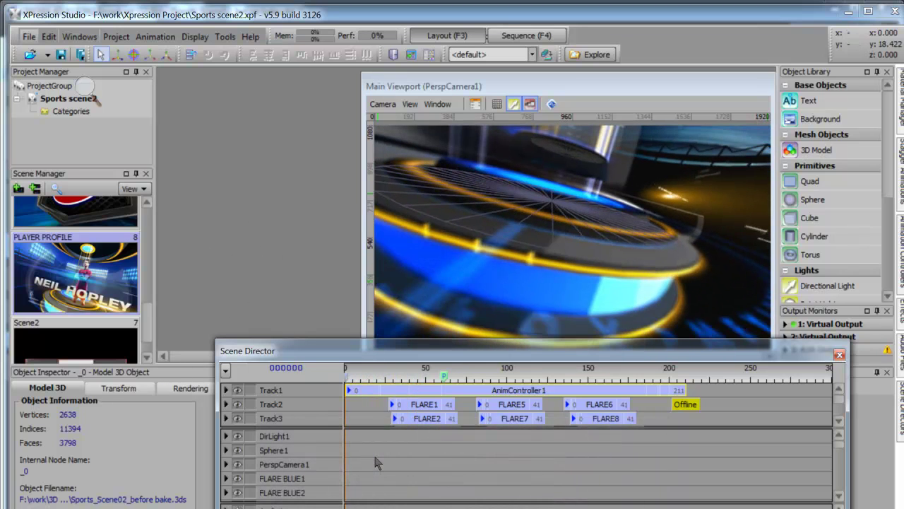
key("space")
left_click_drag(393, 365, 408, 364)
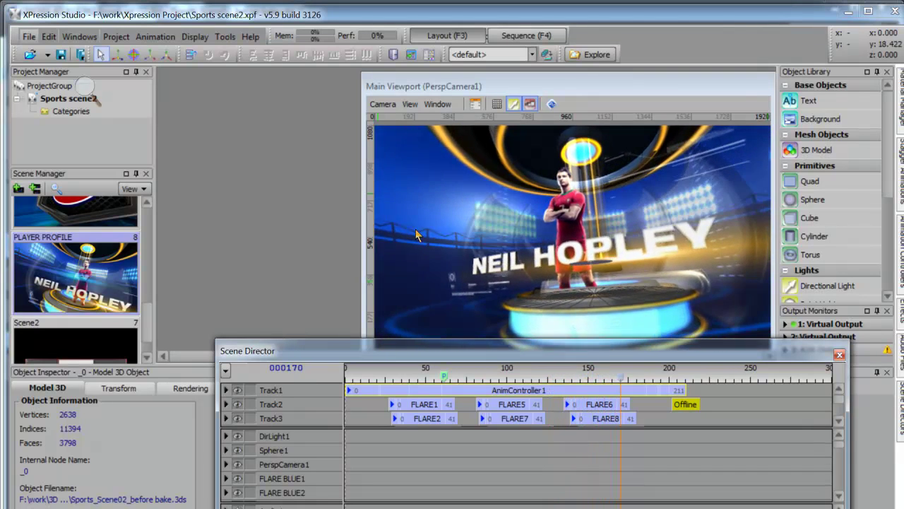
left_click_drag(417, 230, 373, 233)
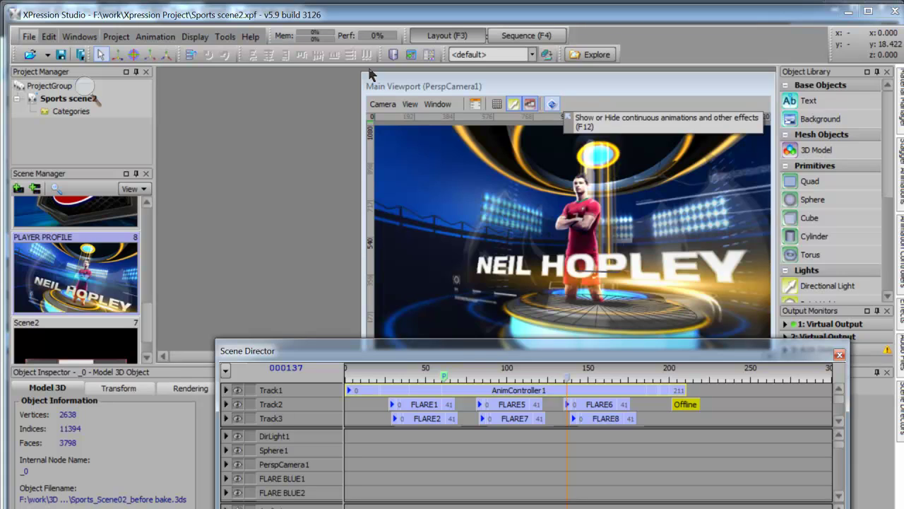
- Show continuous animations and other effects in the main viewport, and move the Scene Director slightly lower to uncover it
left_click(392, 240)
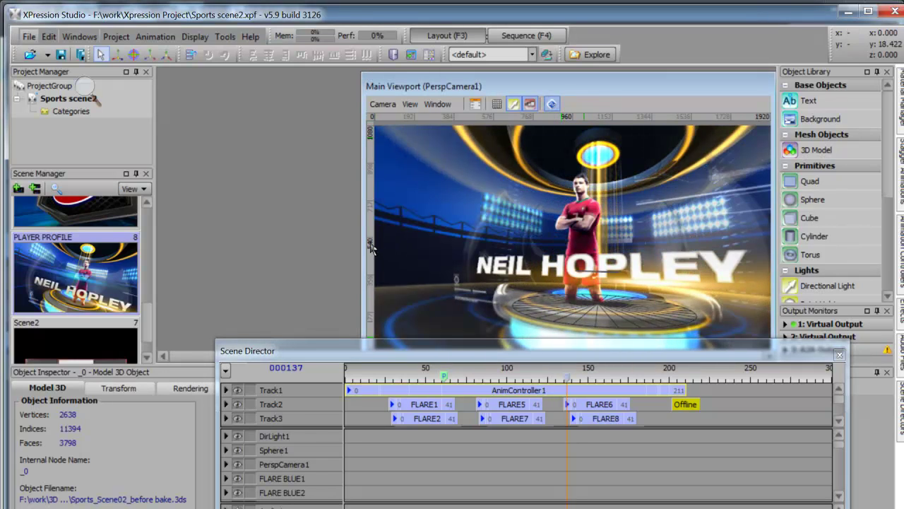
left_click(566, 375)
left_click_drag(556, 351, 554, 363)
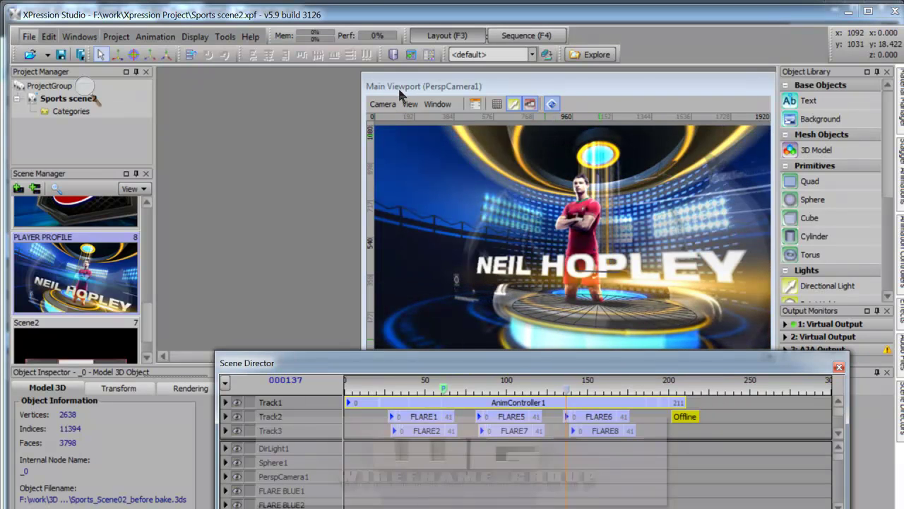
- Open the Object Manager and select PointLight1 at the end of the PLAYER PROFILE object list
scroll(889, 187, "down", 1)
scroll(889, 188, "down", 1)
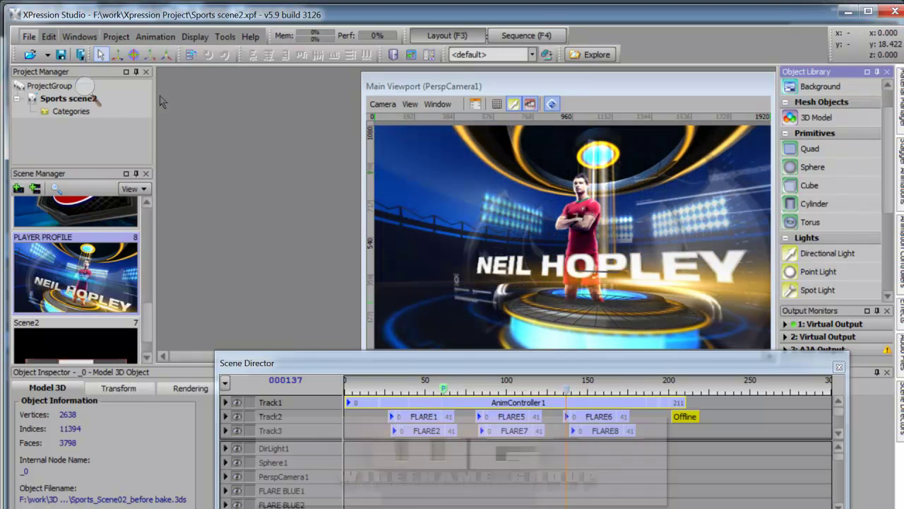
left_click(195, 36)
left_click(212, 84)
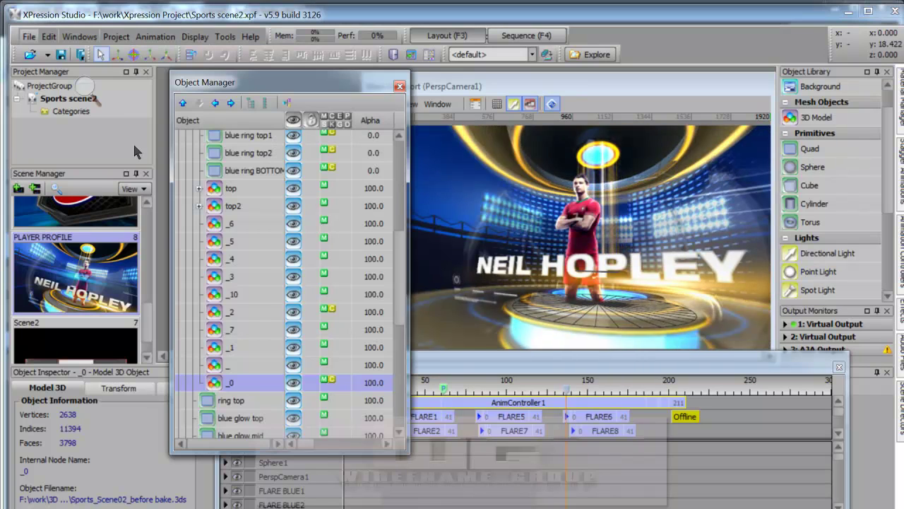
scroll(267, 206, "down", 9)
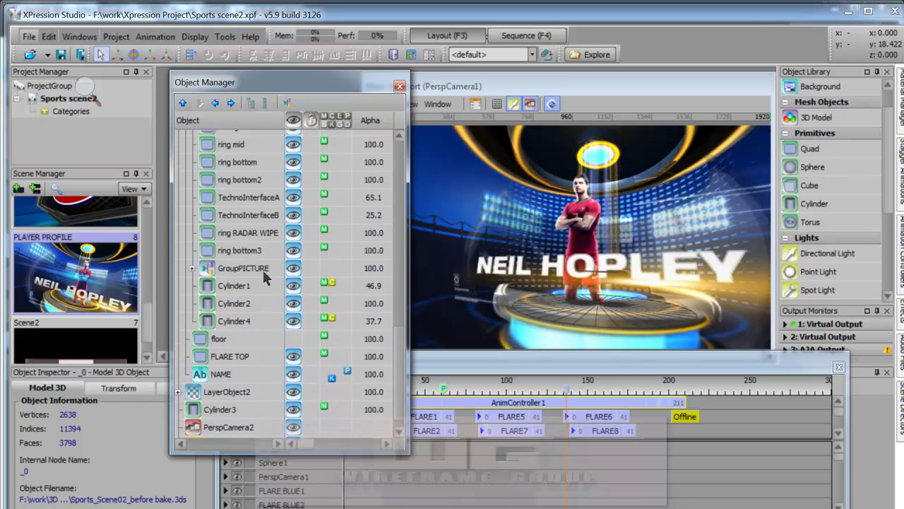
left_click(221, 428)
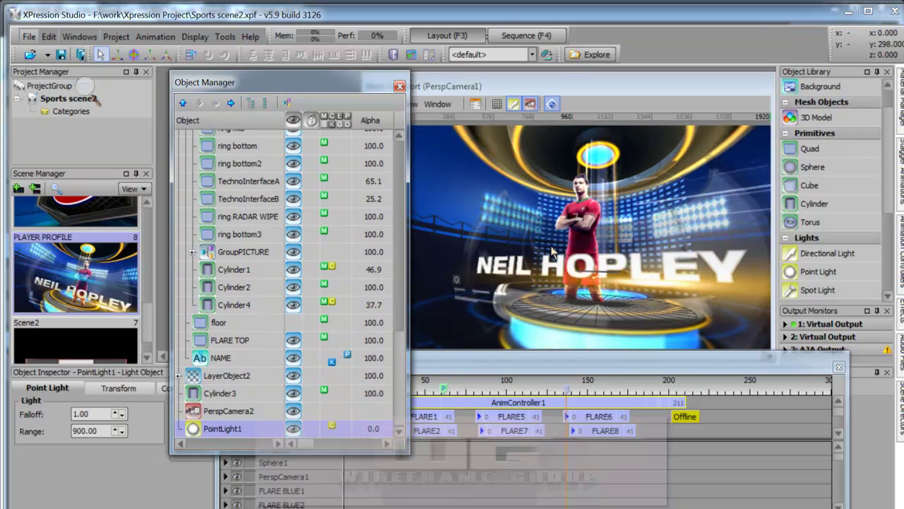
- Close the Scene Director, shorten the Object Manager window and show the continuous animation settings of PointLight1
left_click(838, 366)
left_click_drag(289, 450, 285, 332)
scroll(269, 185, "down", 3)
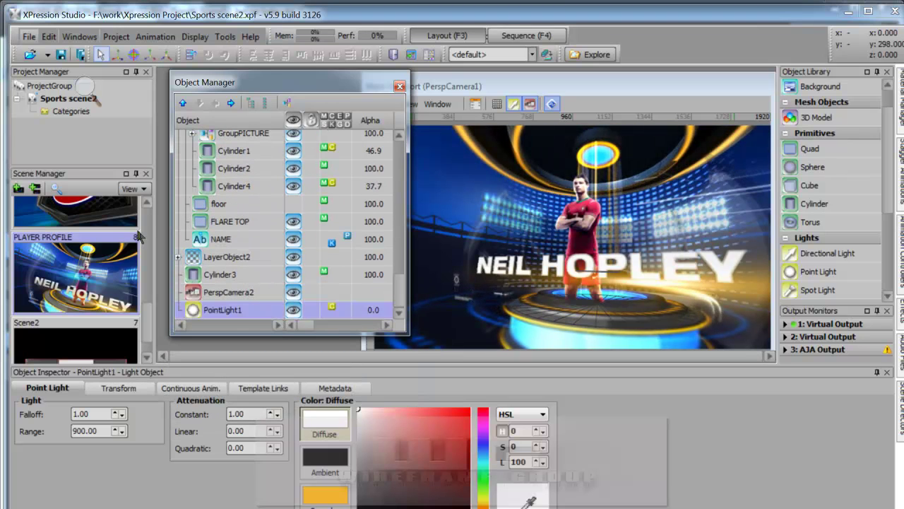
left_click(192, 388)
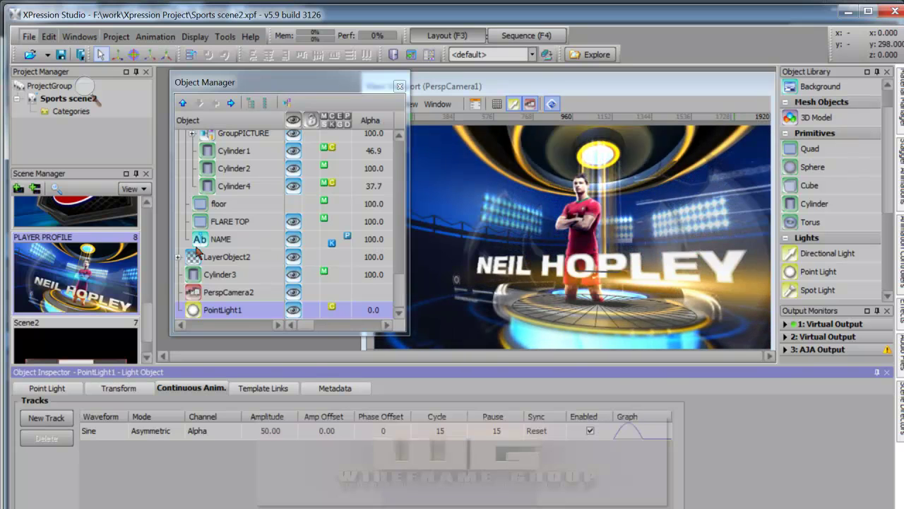
- Try an amplitude of 100 on PointLight1's alpha sine track and set it back to 50
double_click(362, 309)
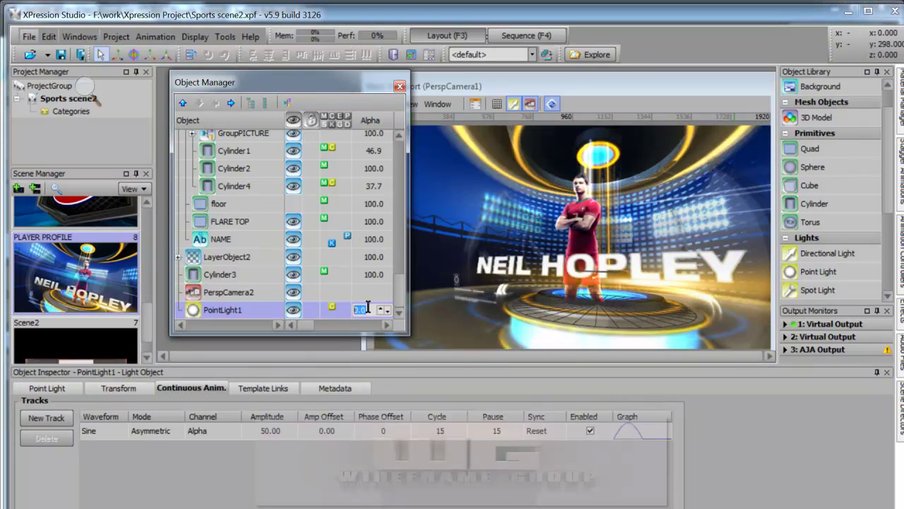
left_click(189, 313)
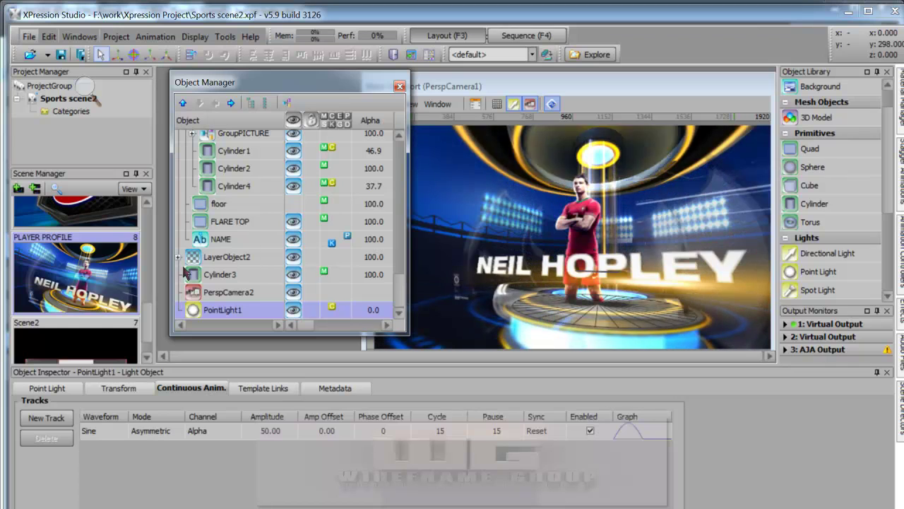
double_click(265, 431)
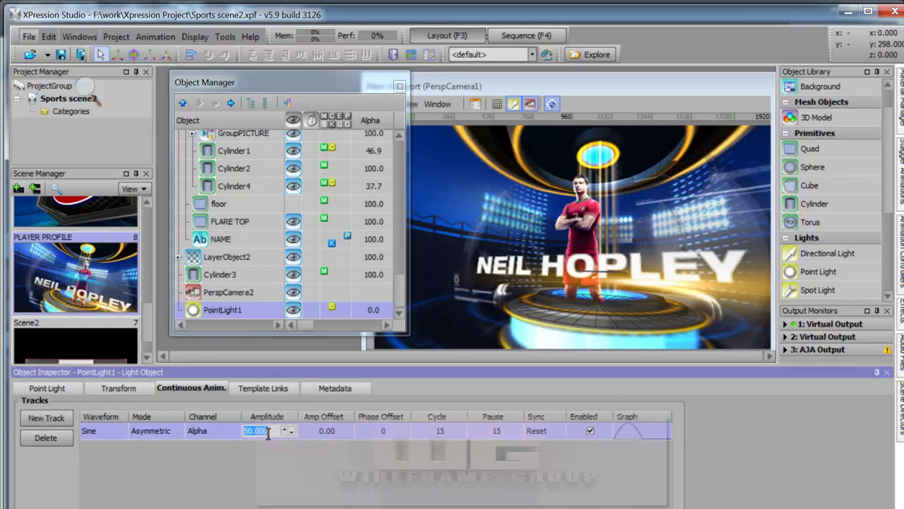
type("100")
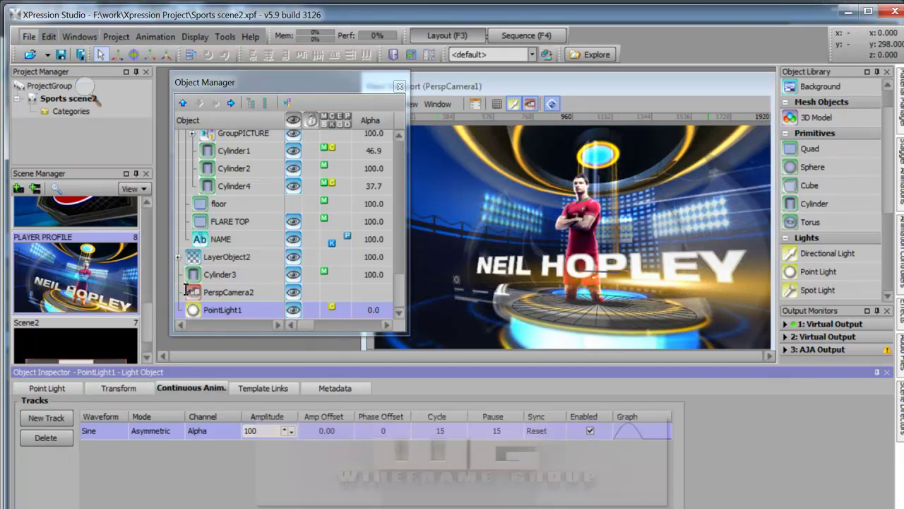
type("50")
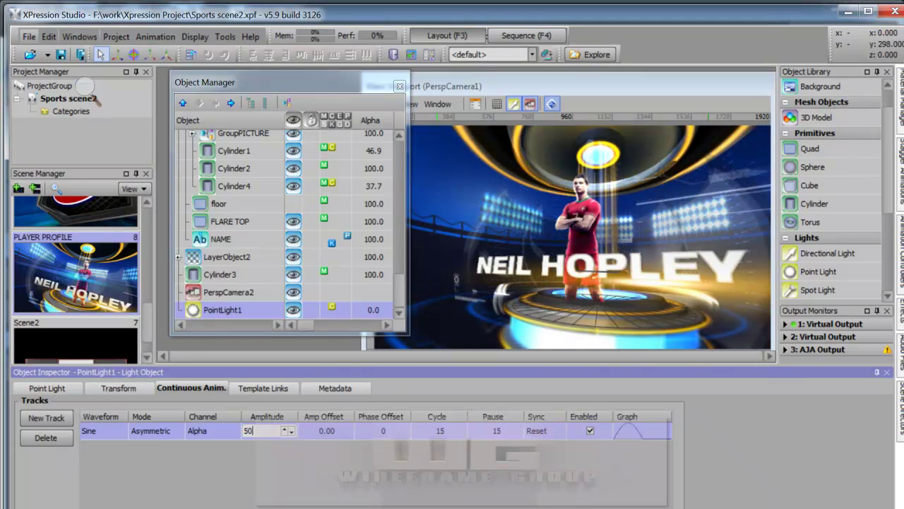
key("Return")
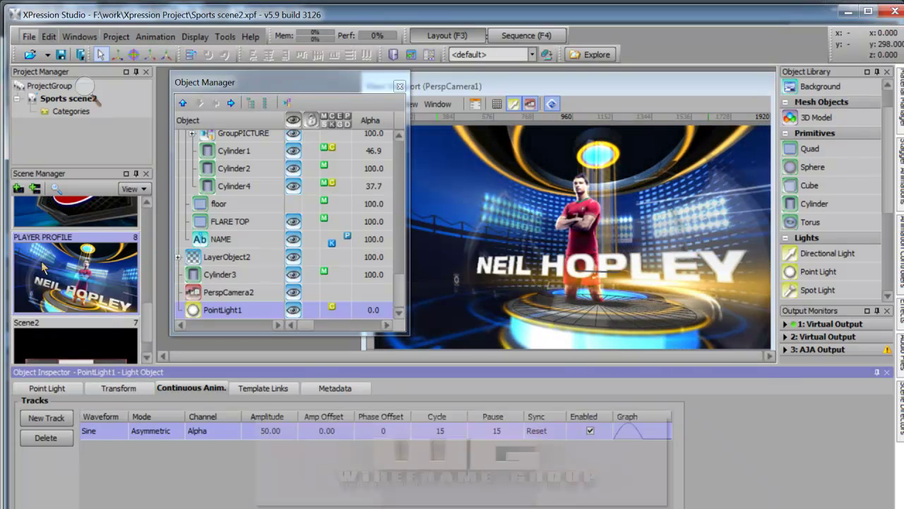
- Inspect Cylinder3 and FLARE TOP in turn, and hide TechnoInterfaceA to examine its part in the scene
left_click(47, 387)
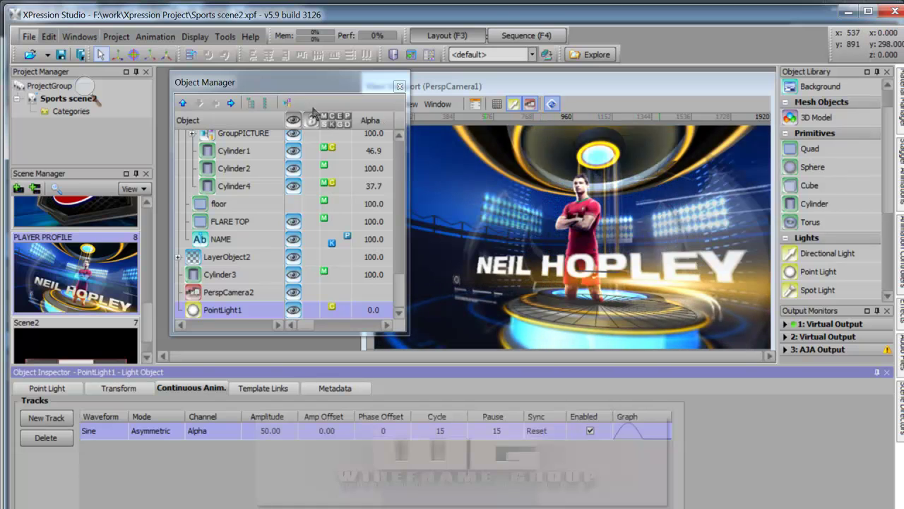
left_click(467, 144)
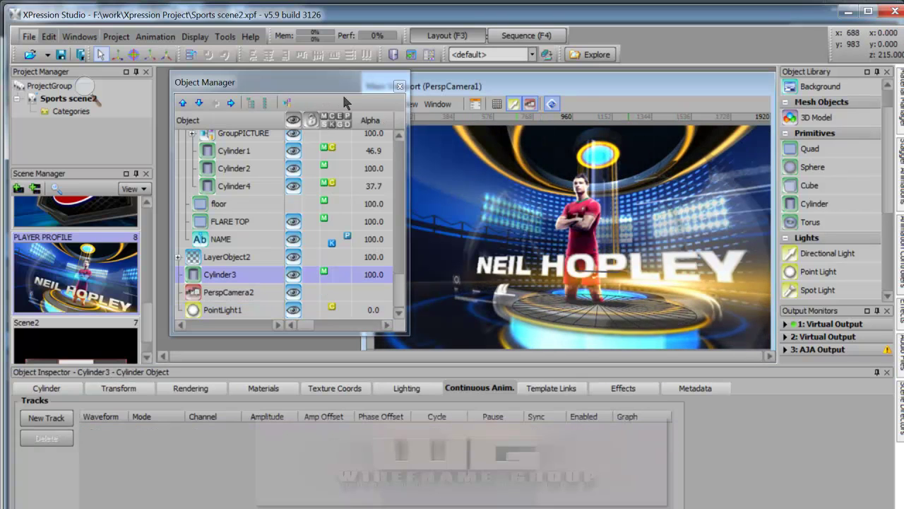
left_click(302, 217)
scroll(166, 141, "up", 3)
scroll(164, 147, "down", 1)
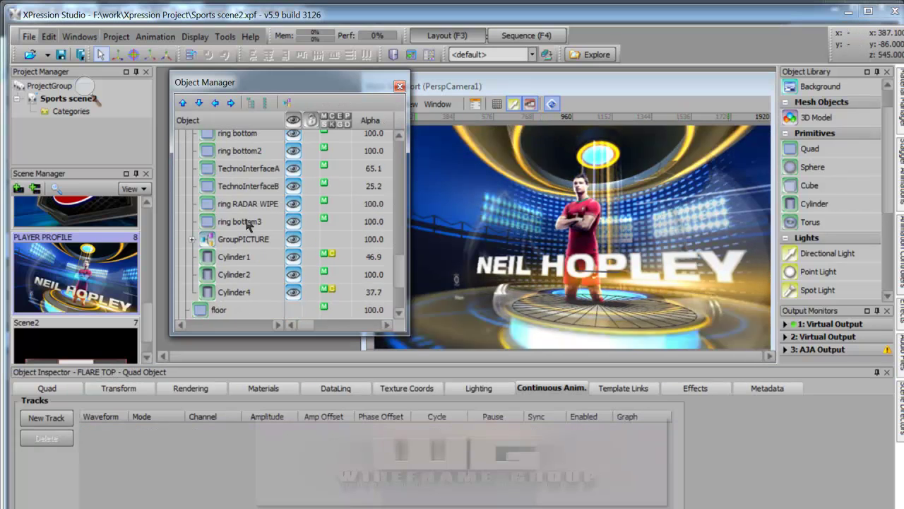
scroll(248, 222, "up", 1)
left_click(248, 222)
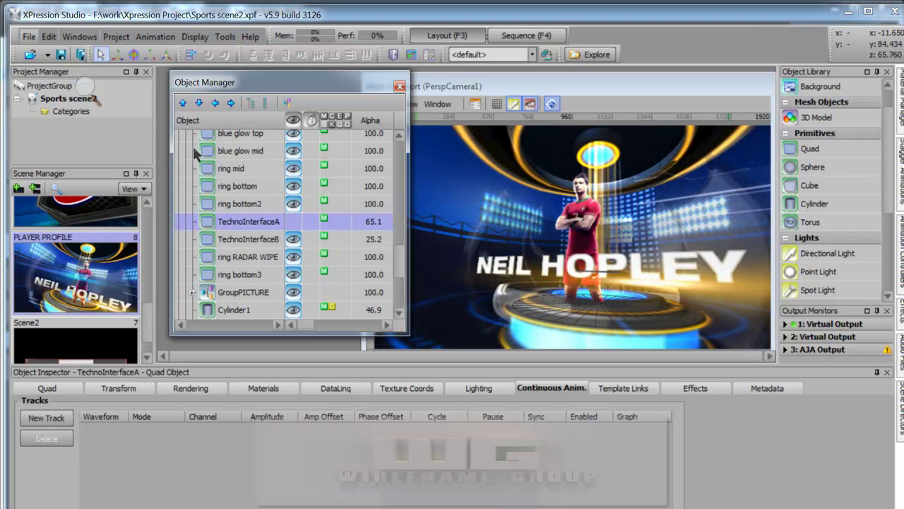
- Go through ring RADAR WIPE and ring bottom3, and toggle the visibility of TechnoInterfaceA off and on again
key("Down")
key("Down")
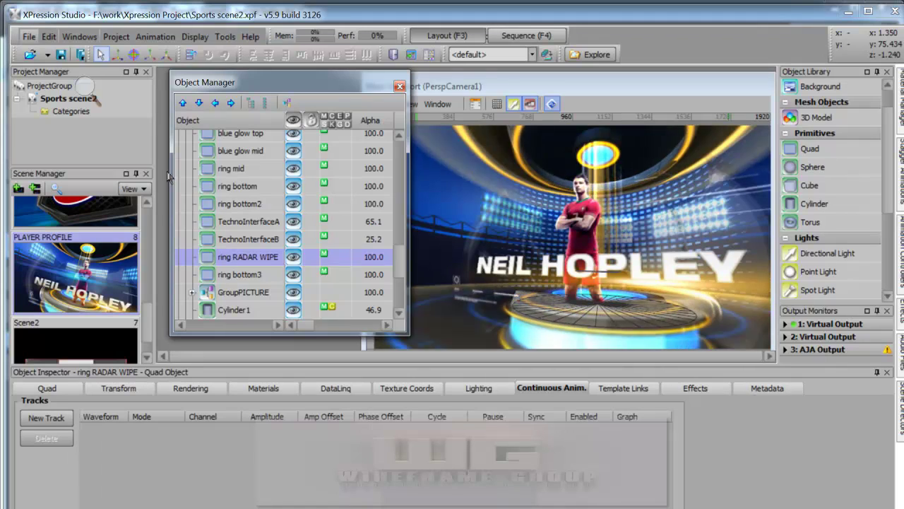
key("Down")
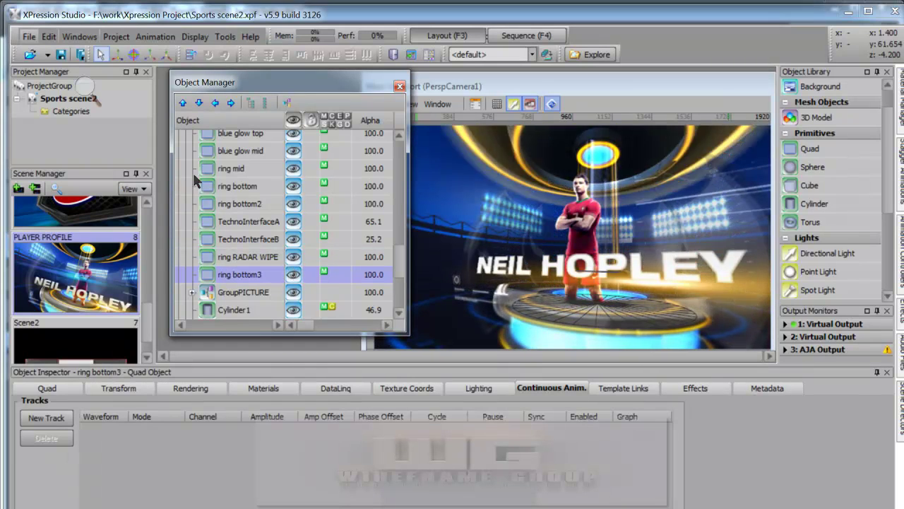
key("Up")
left_click(285, 222)
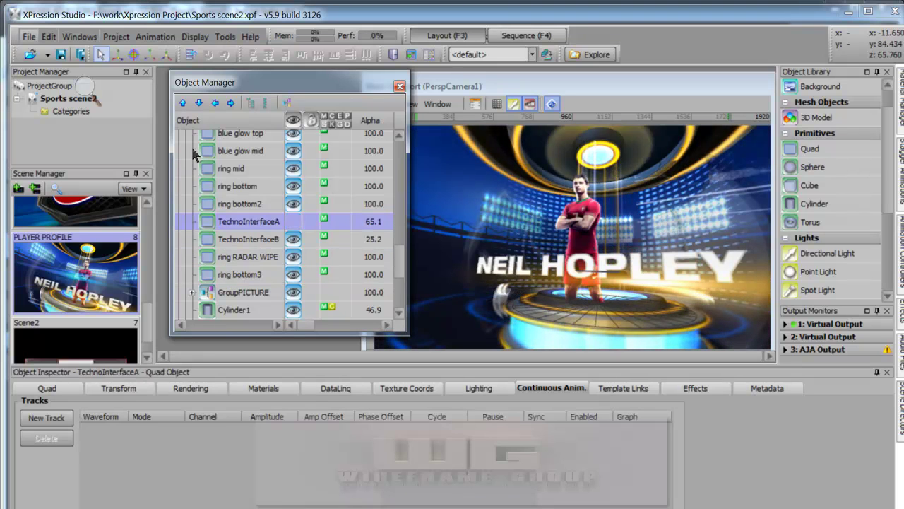
scroll(266, 171, "up", 1)
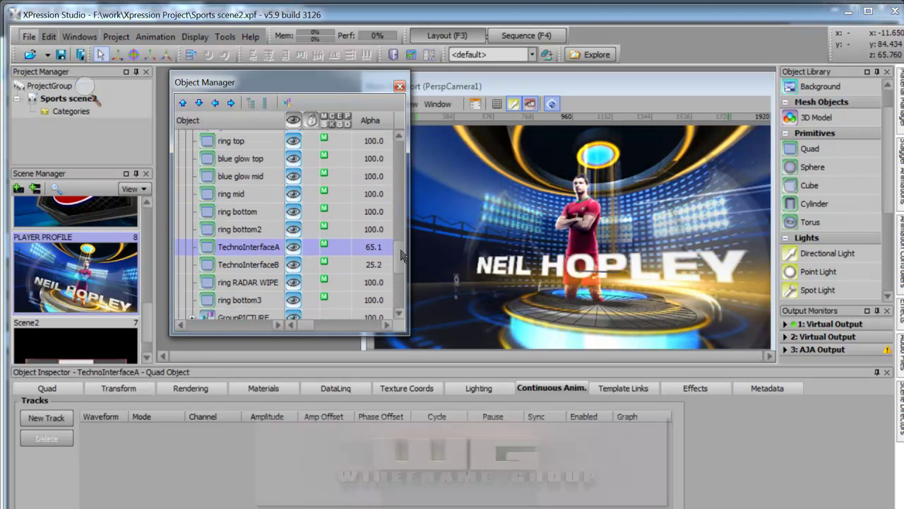
- Open the Scene Director for the PLAYER PROFILE scene, play its animation and set the playhead to frame 154
double_click(68, 285)
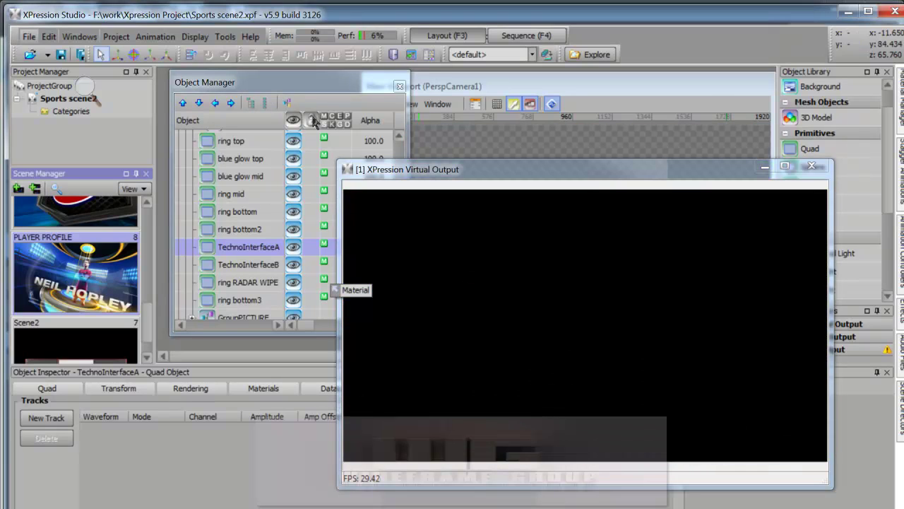
key("Escape")
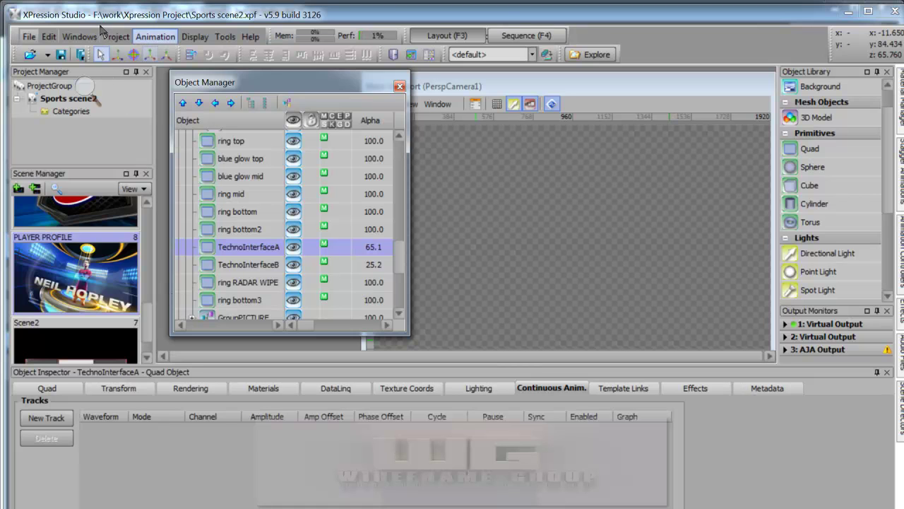
left_click(155, 36)
left_click(169, 72)
key("space")
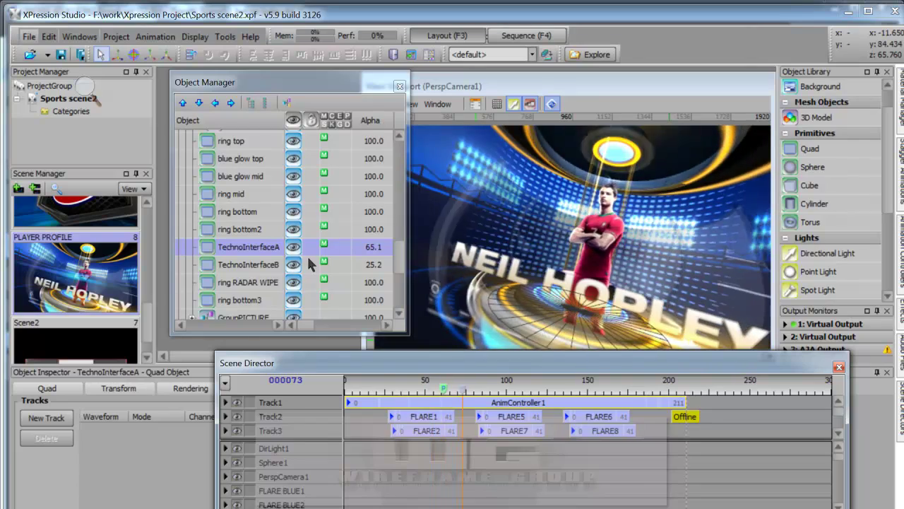
left_click_drag(519, 391, 594, 392)
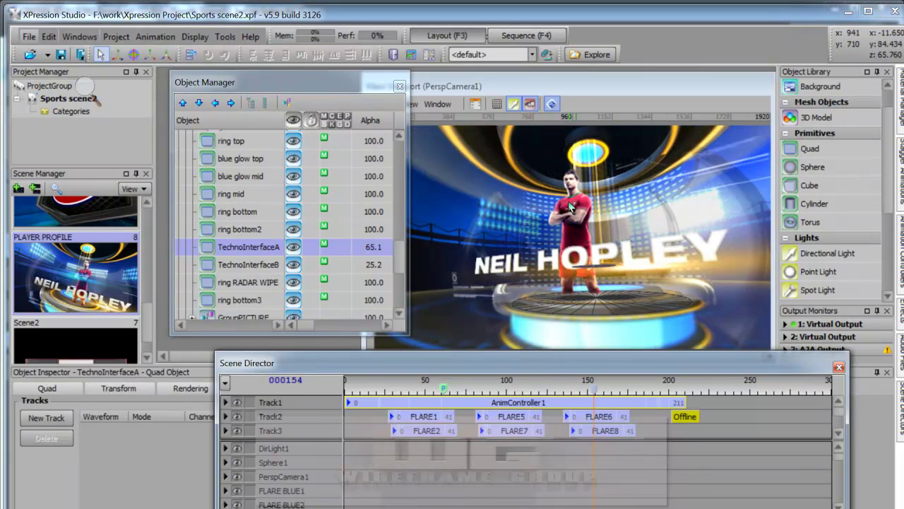
- Add the PLAYER PROFILE scene as a new take at the end of Group 1 in the sequencer and enlarge the preview
left_click(518, 38)
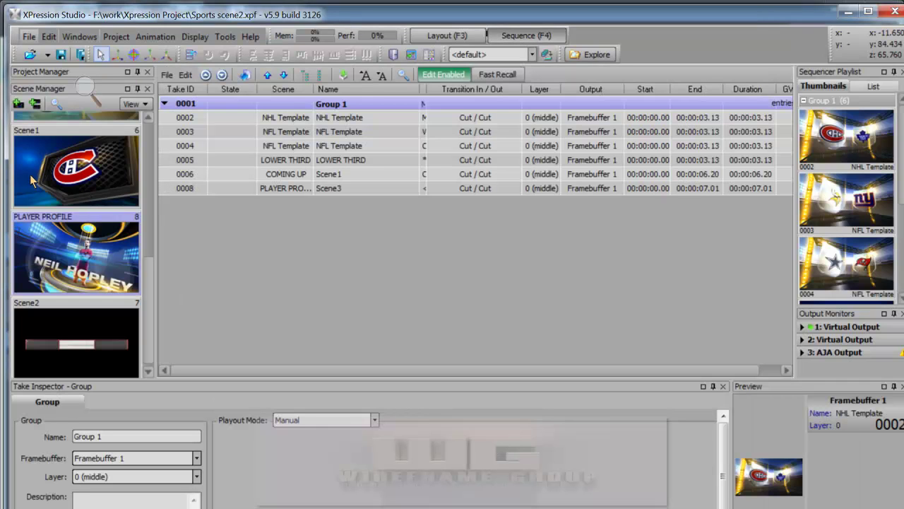
left_click_drag(71, 254, 174, 200)
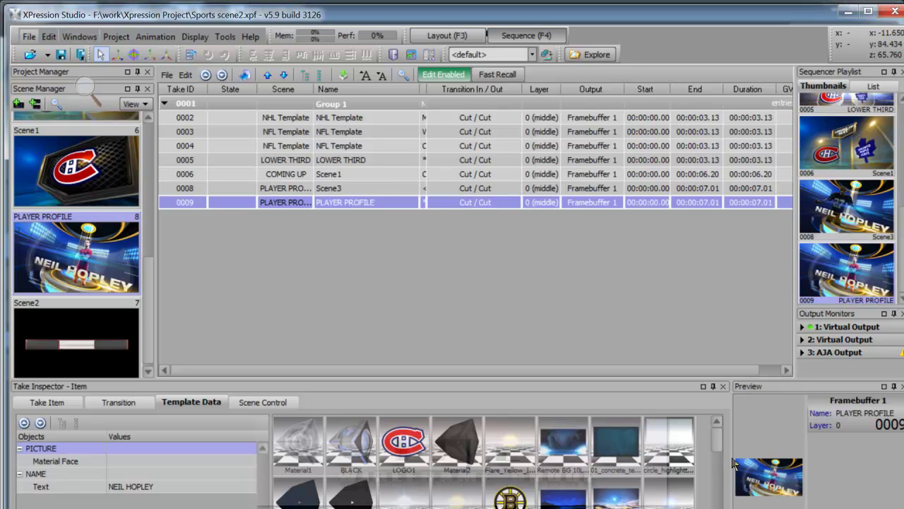
left_click_drag(730, 458, 396, 319)
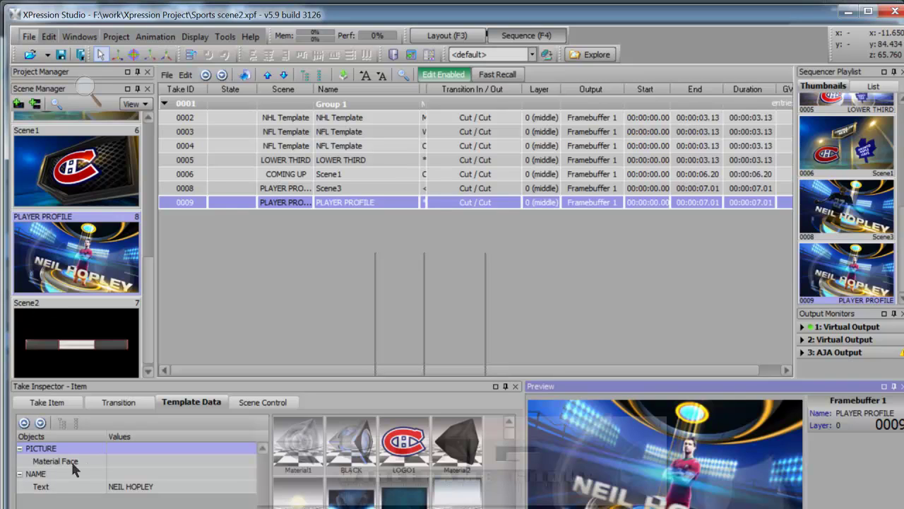
- Assign the Cristiano Ronaldo2_Image material to the PICTURE object of take 0009 and play the take to the virtual output
left_click_drag(510, 437, 505, 495)
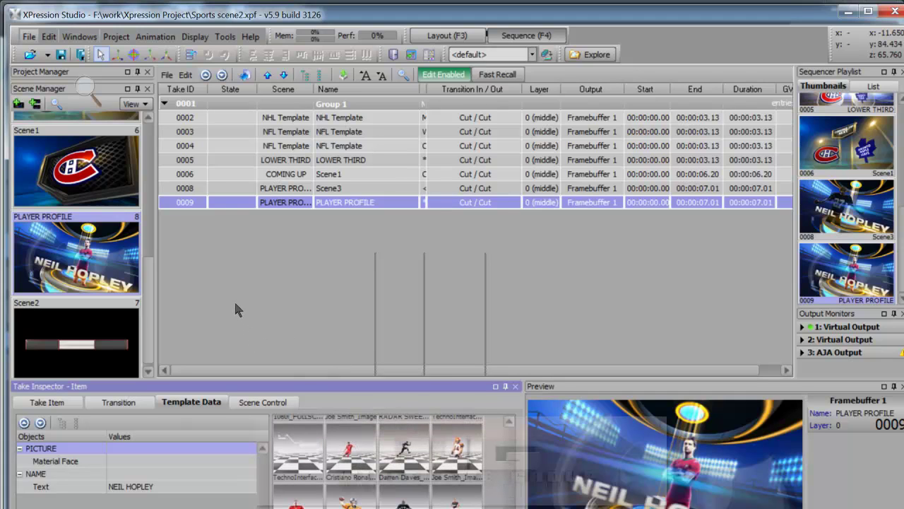
double_click(353, 451)
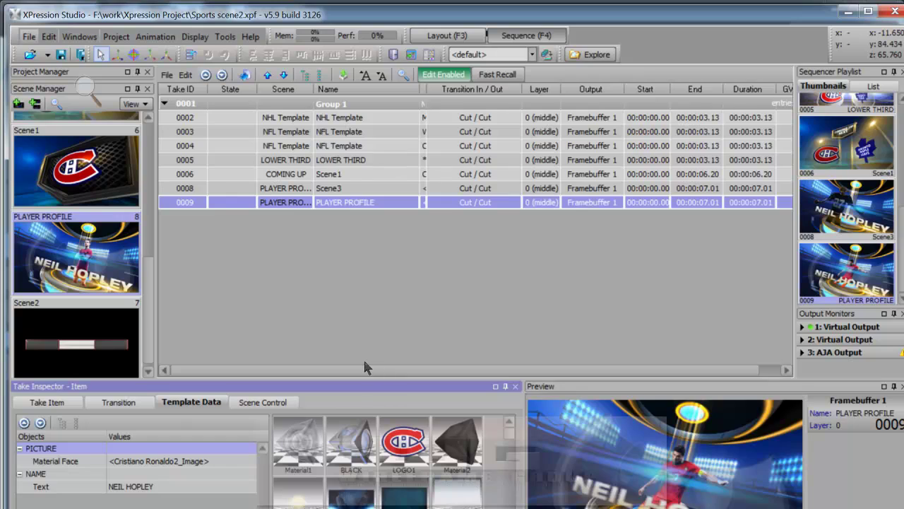
key("Return")
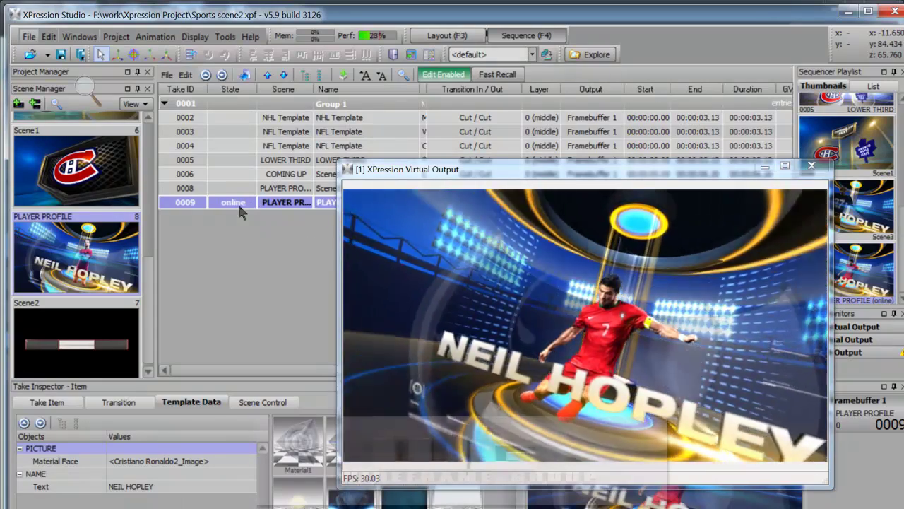
- Take 0009 offline and replace its NAME text with "chris ronaldo"
left_click(179, 487)
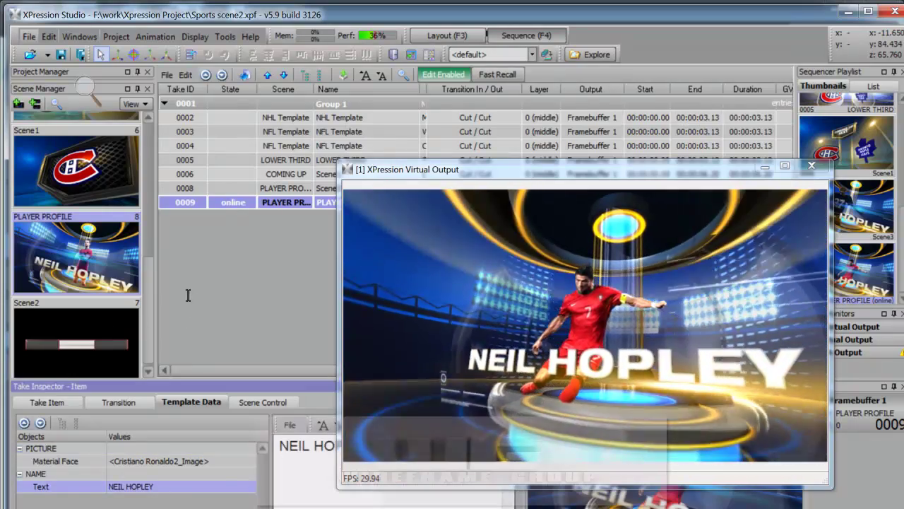
left_click_drag(280, 447, 418, 452)
left_click(285, 443)
key("KP_Subtract")
left_click_drag(276, 446, 492, 462)
left_click(289, 450)
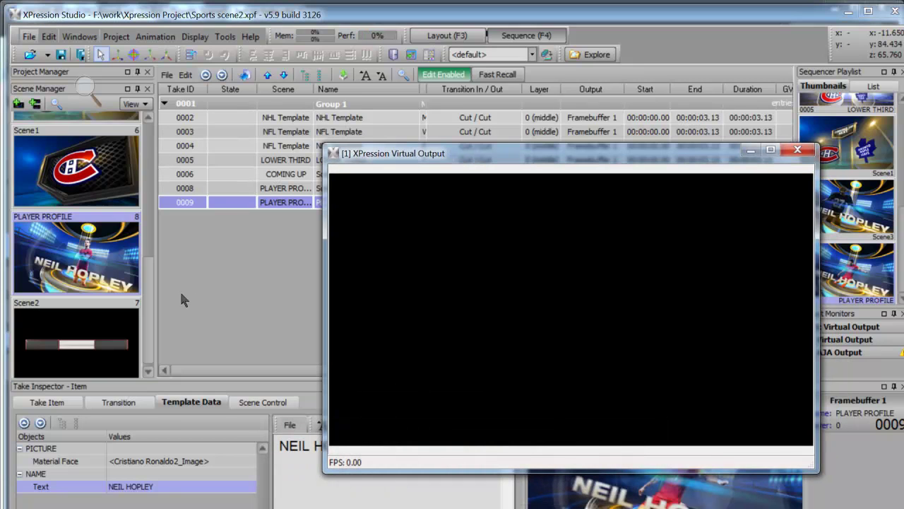
left_click_drag(278, 447, 435, 480)
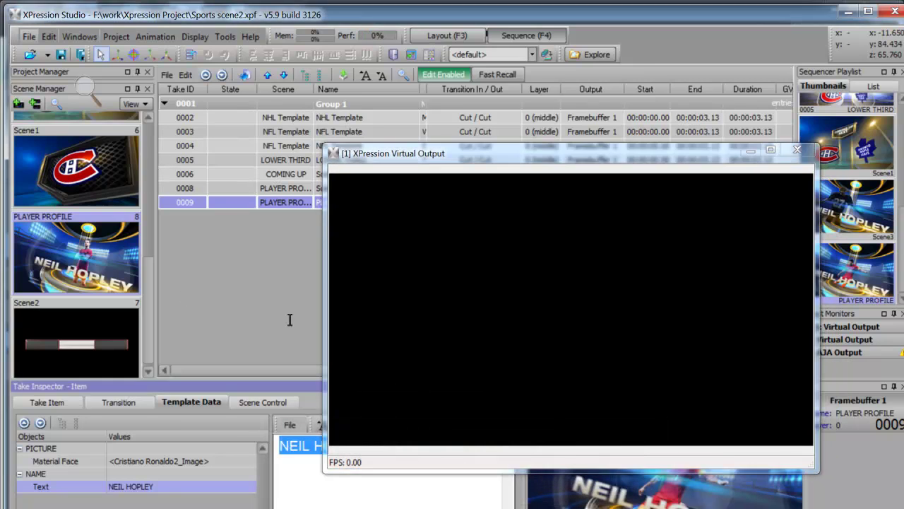
type("c")
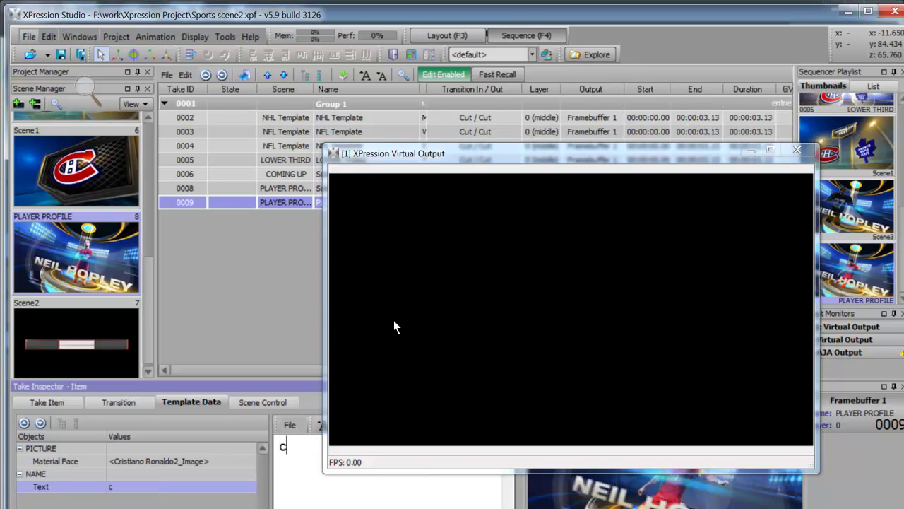
type("hris ")
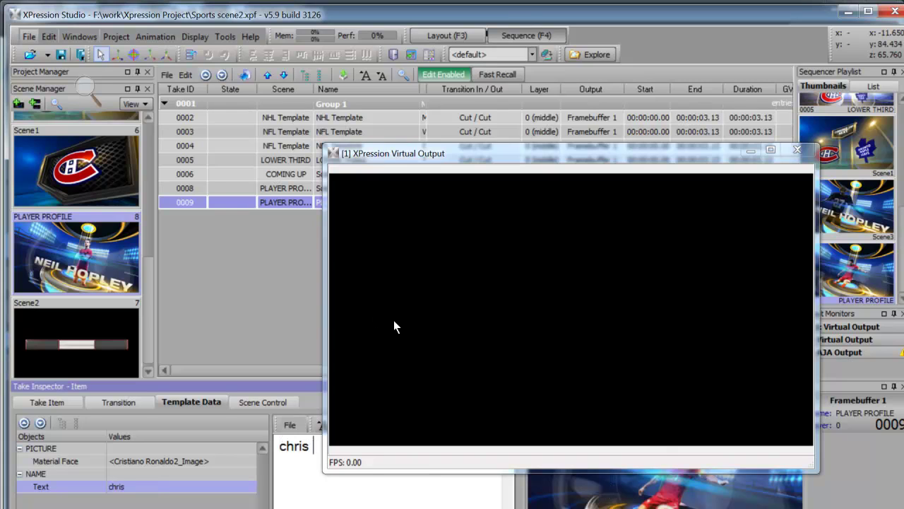
type("ronaldo")
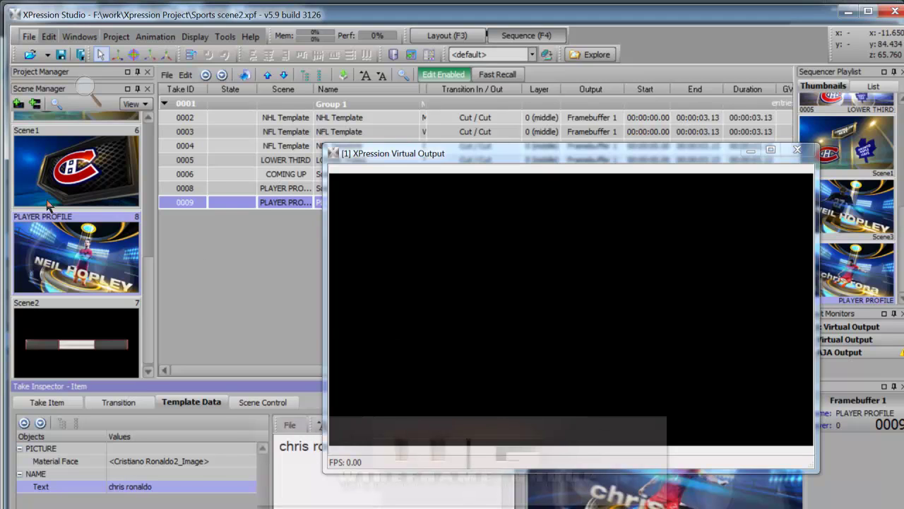
- Add the PLAYER PROFILE scene as take 0010 at the end of Group 1 and assign the Peyton Manning_Image material to its PICTURE object
left_click_drag(76, 256, 199, 207)
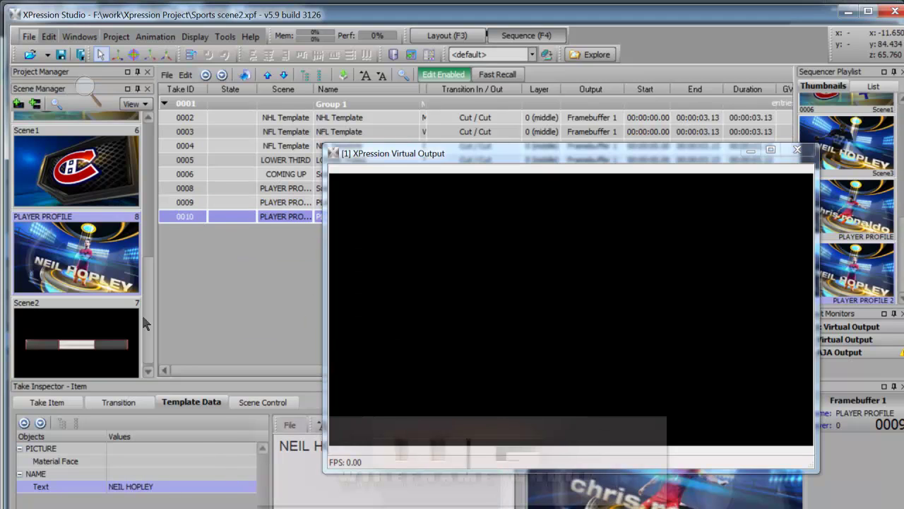
left_click(681, 489)
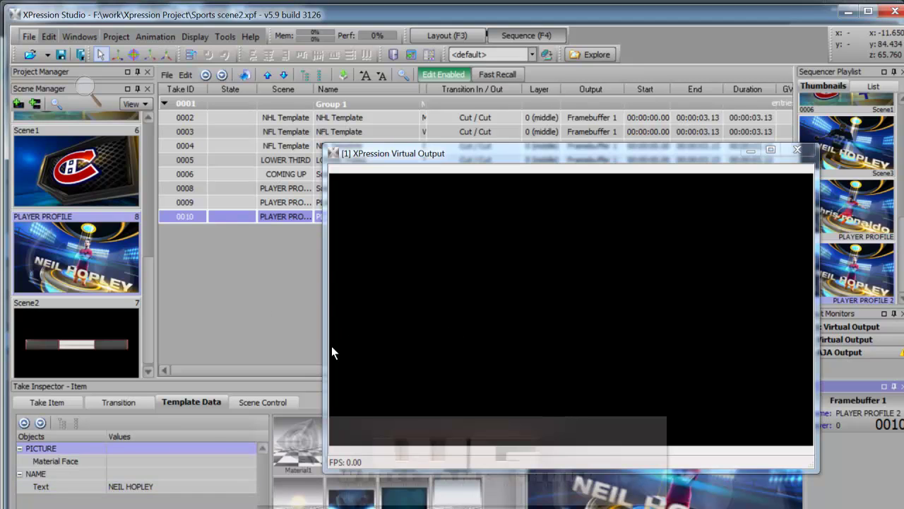
left_click_drag(333, 99, 276, 67)
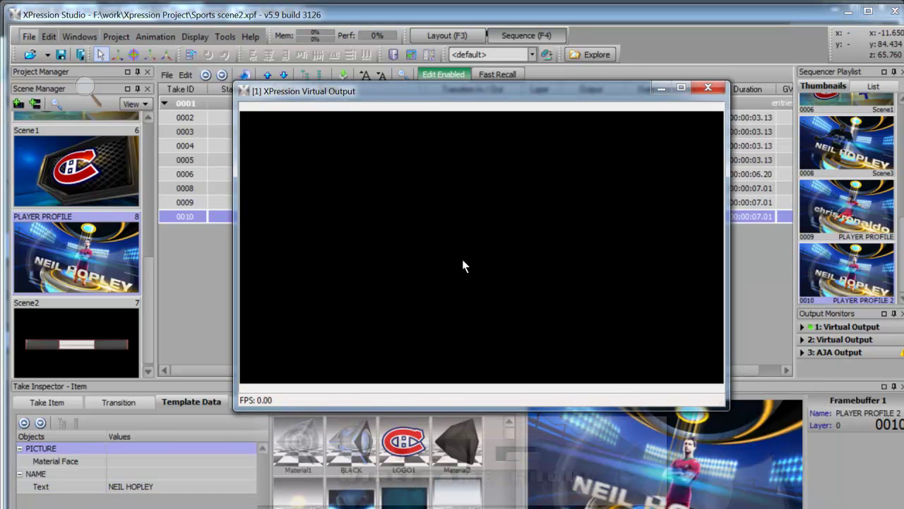
left_click_drag(483, 268, 524, 277)
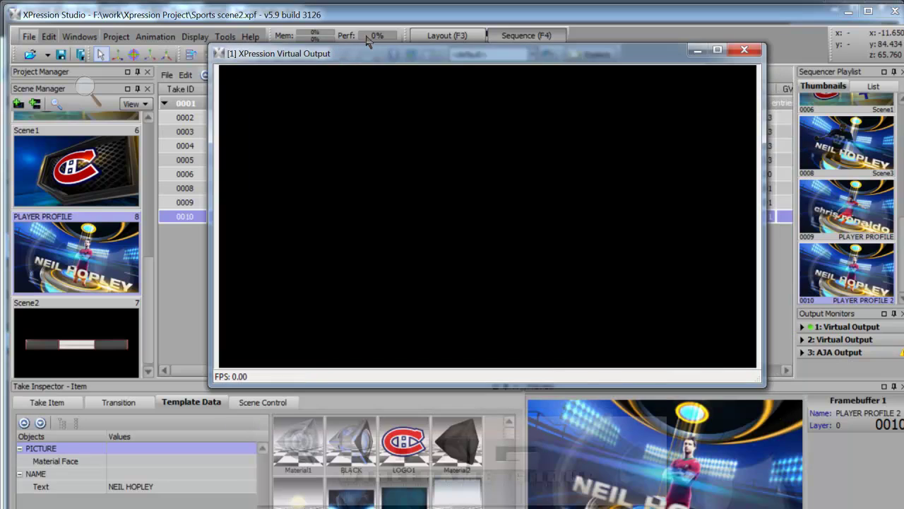
left_click_drag(504, 429, 331, 356)
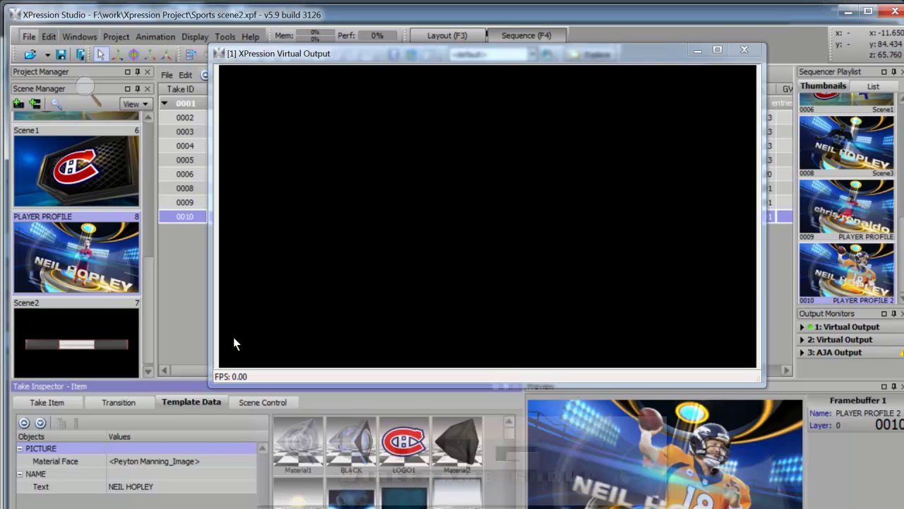
- Set the NAME text of take 0010 to PEYTON MANNING, then play the take to the virtual output and take it offline
left_click_drag(223, 51, 316, 55)
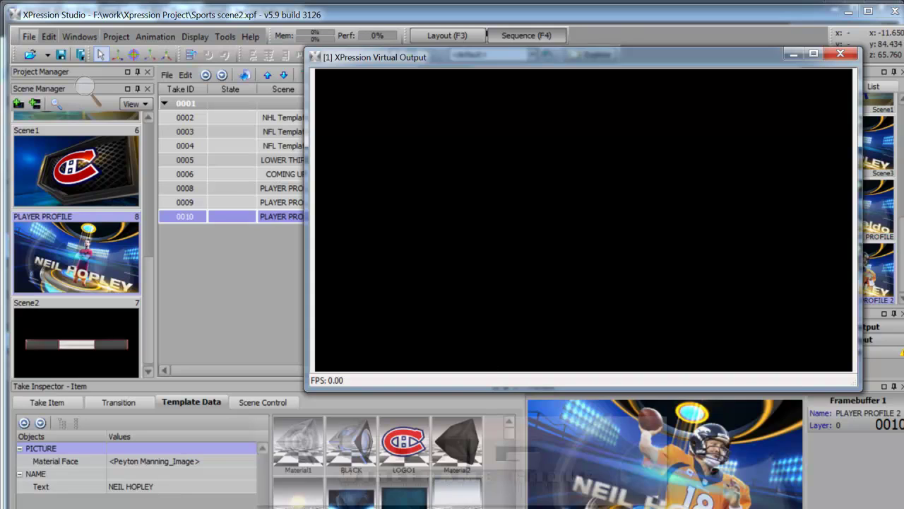
key("Tab")
type("P")
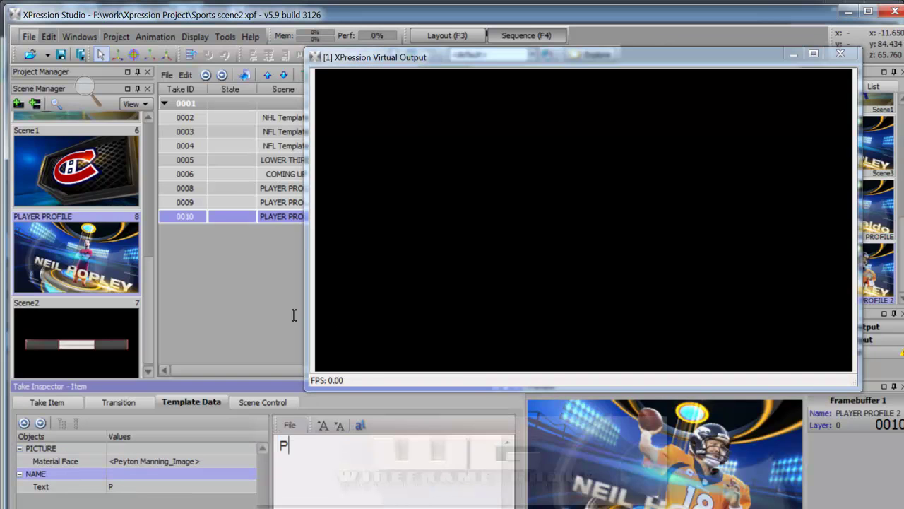
type("EYTON ")
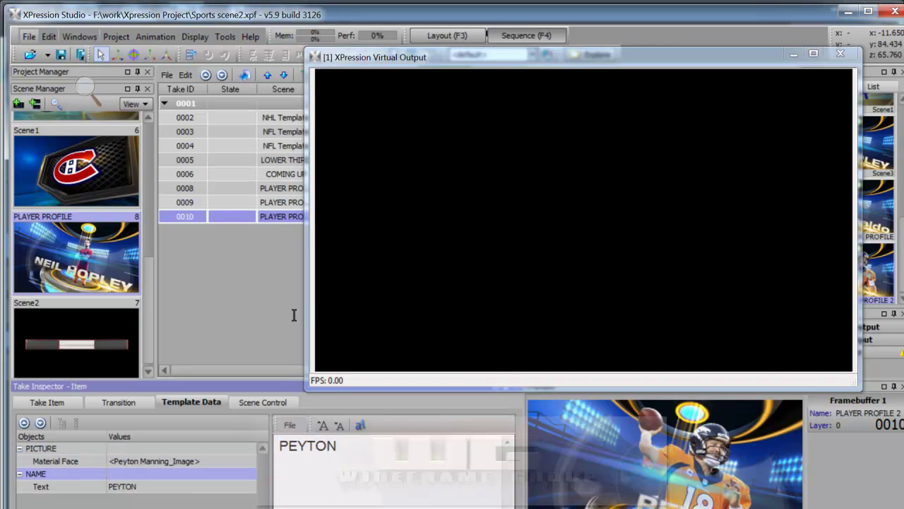
type("MANNING")
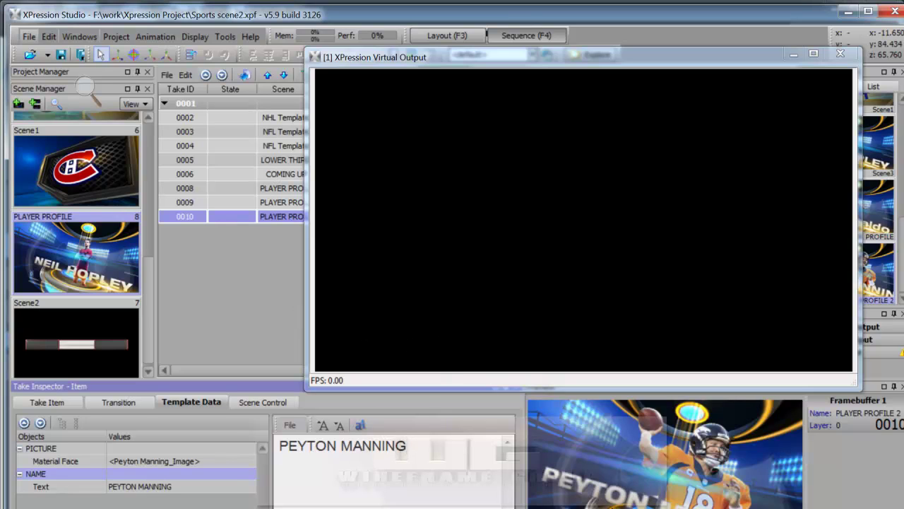
double_click(235, 217)
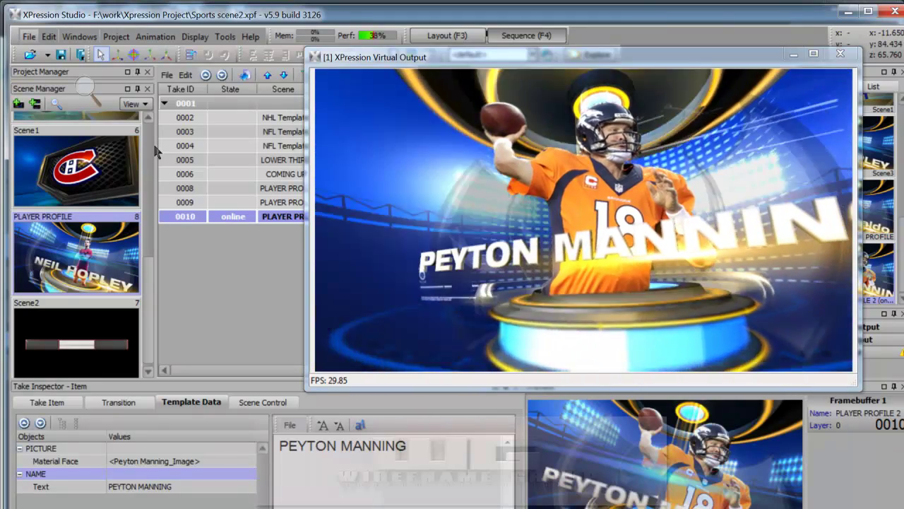
double_click(232, 216)
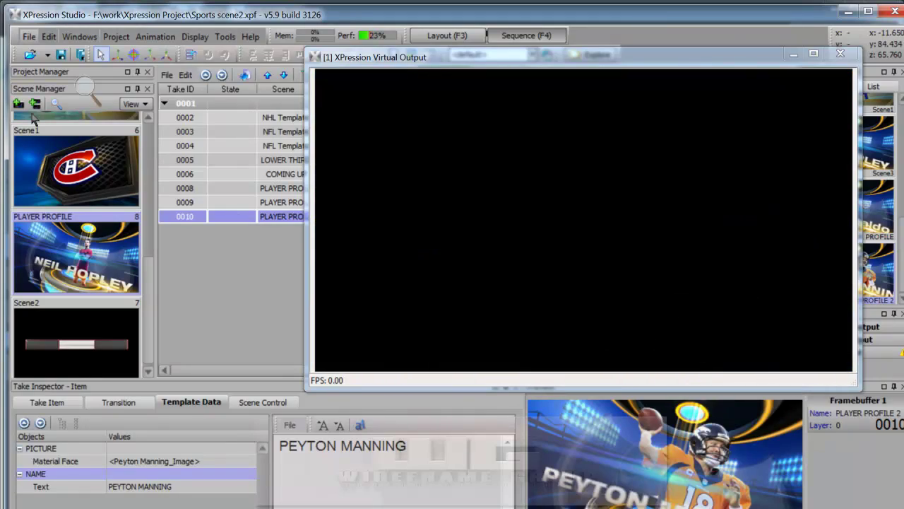
- Add the PLAYER PROFILE scene as take 0011 and assign the Joe Smith_Image1 material to its PICTURE object
left_click_drag(74, 254, 216, 292)
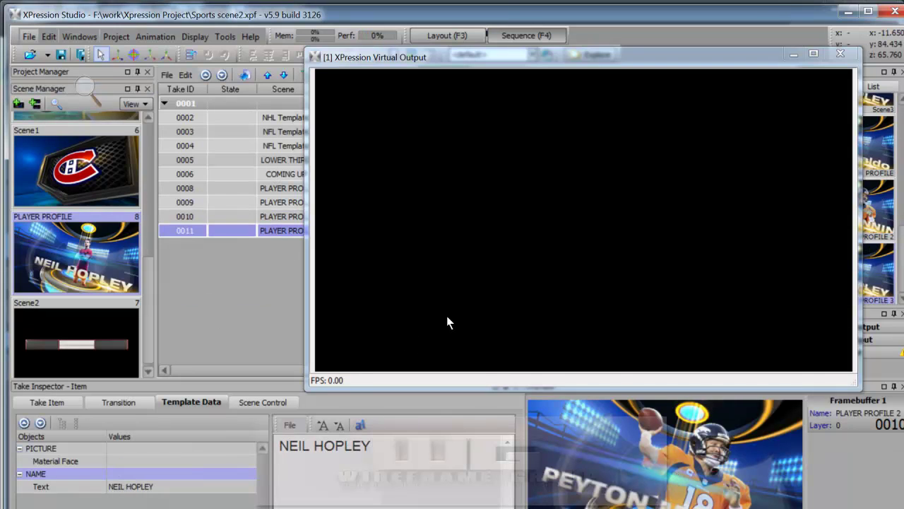
left_click(704, 471)
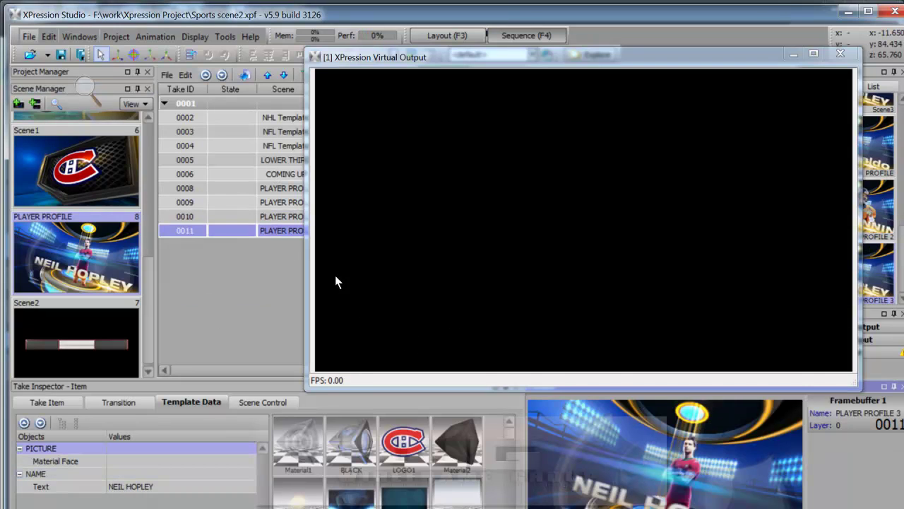
left_click_drag(509, 433, 509, 489)
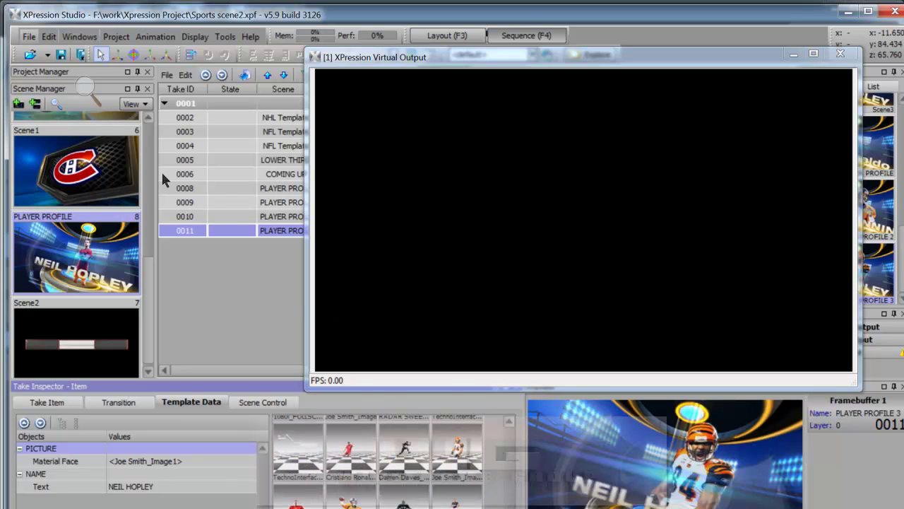
- Set the NAME text of take 0011 to the player's name from its picture material and play the take to the virtual output
left_click(606, 497)
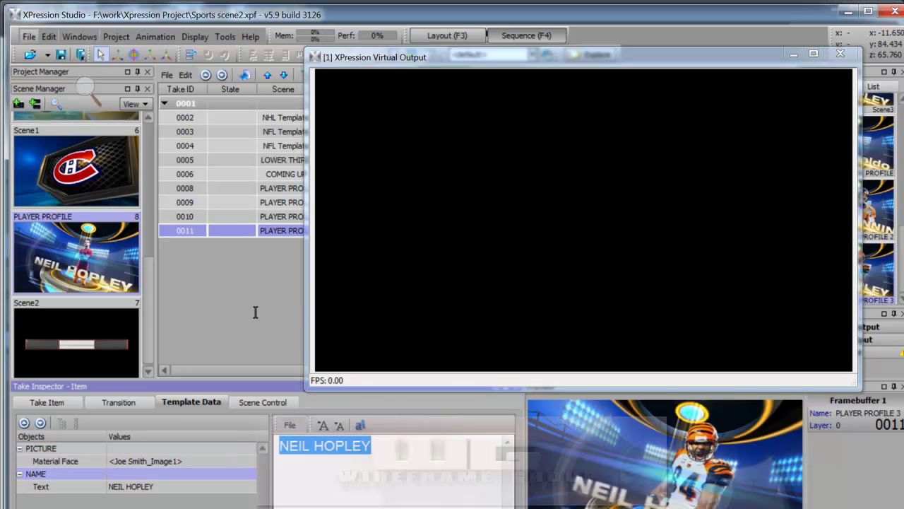
type("JOE SMITH")
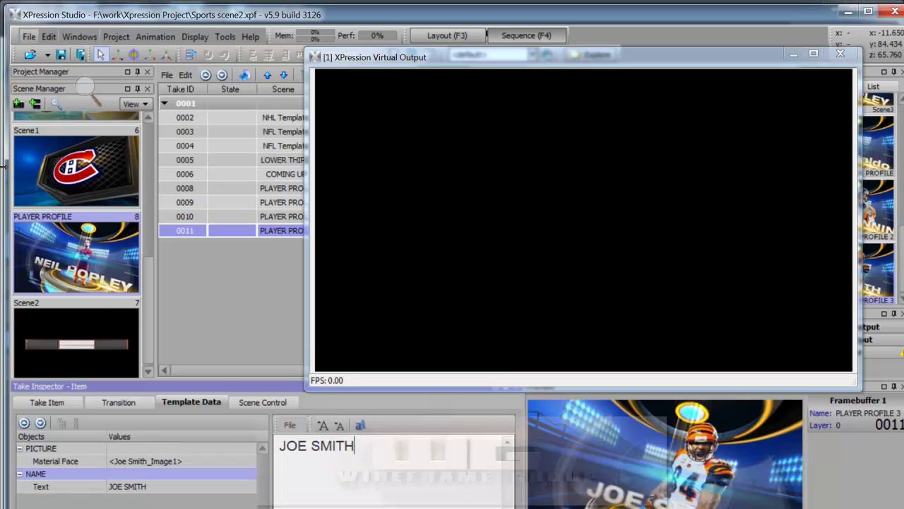
double_click(230, 230)
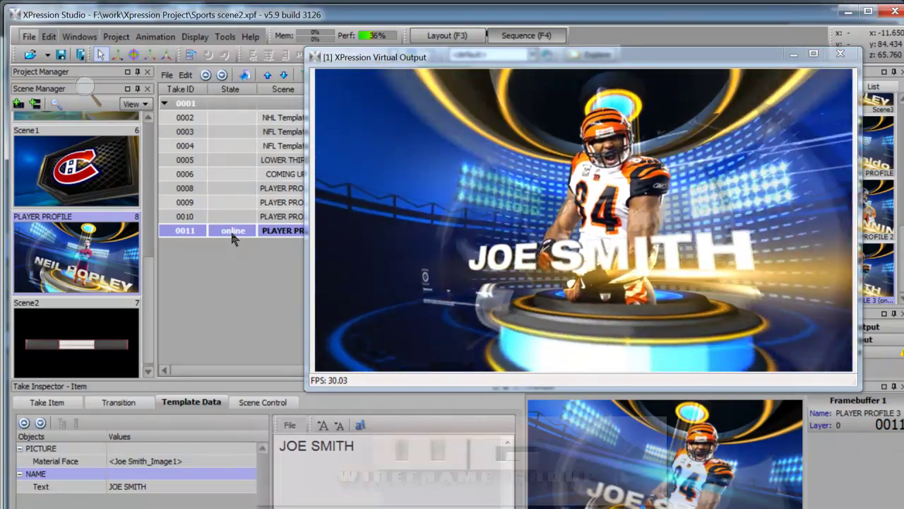
key("F12")
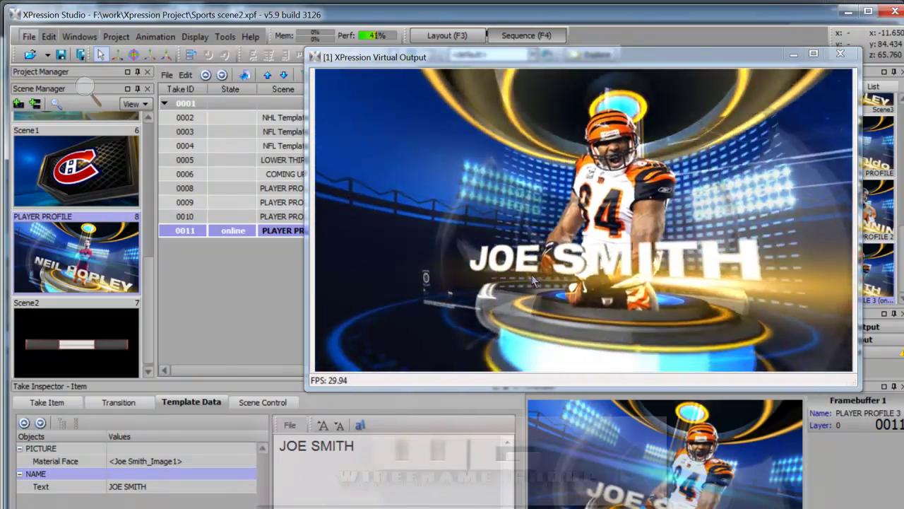
- Return to the scene layout, narrow the Object Manager to uncover the viewport and close the Scene Director
key("F10")
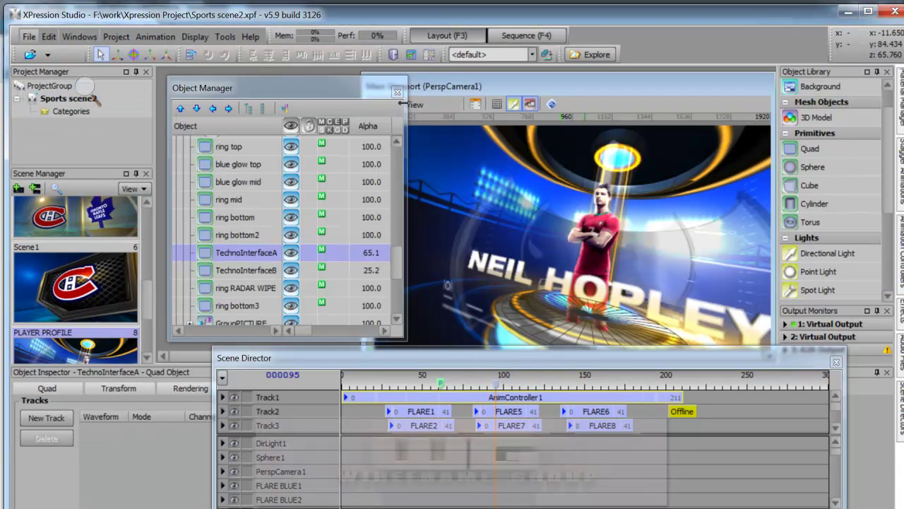
left_click_drag(404, 104, 369, 125)
left_click(317, 57)
left_click(472, 90)
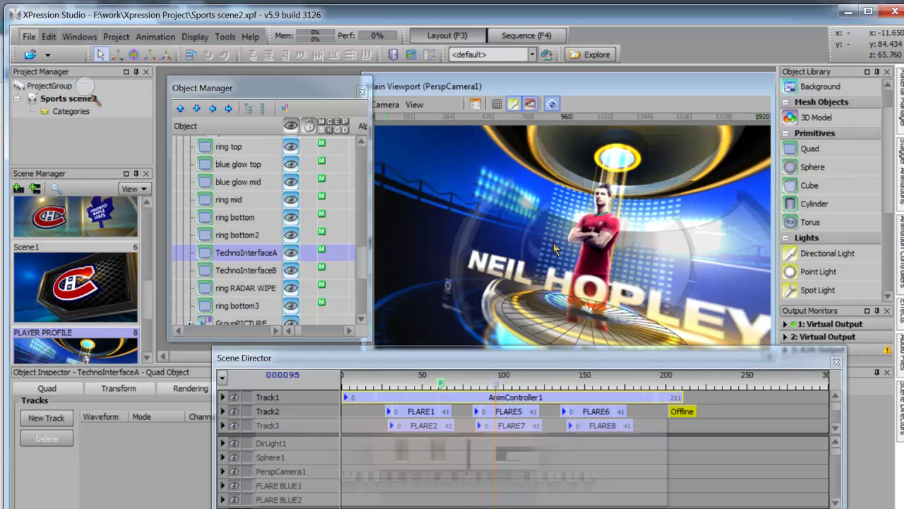
left_click(836, 362)
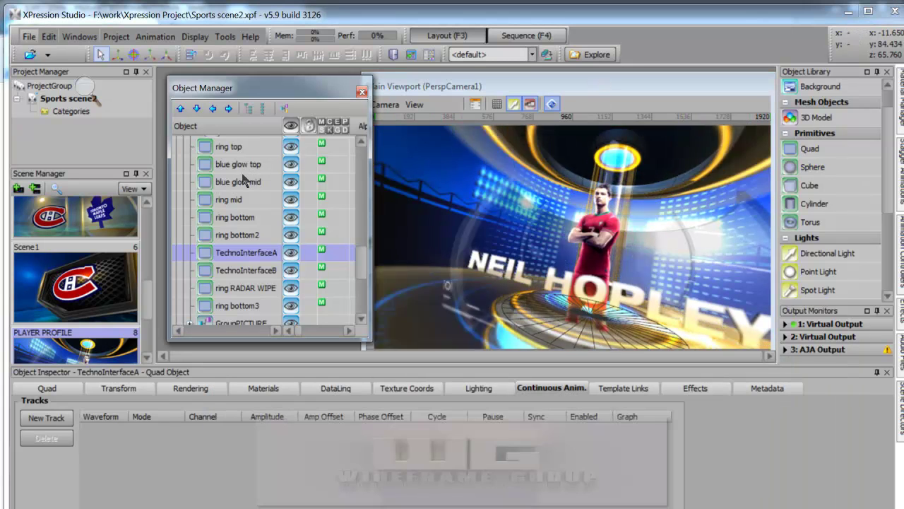
- Select the PLAYER PROFILE scene object, find Depth of Field among the Blur & Sharpen effects and open the DepthOfField1 properties
scroll(252, 169, "up", 10)
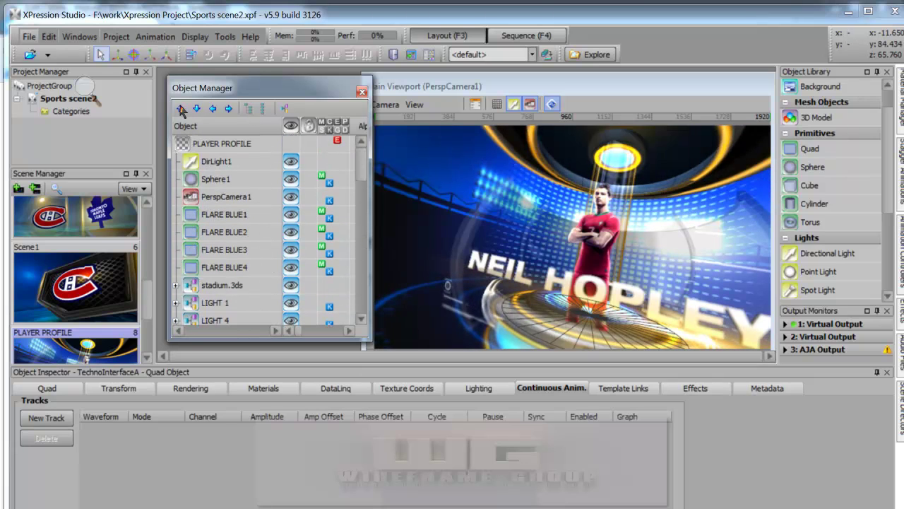
left_click(222, 144)
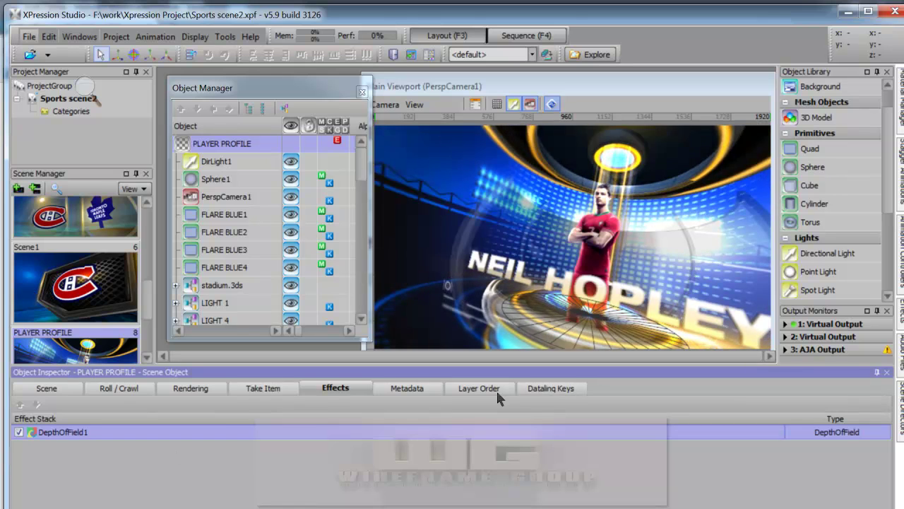
left_click(902, 313)
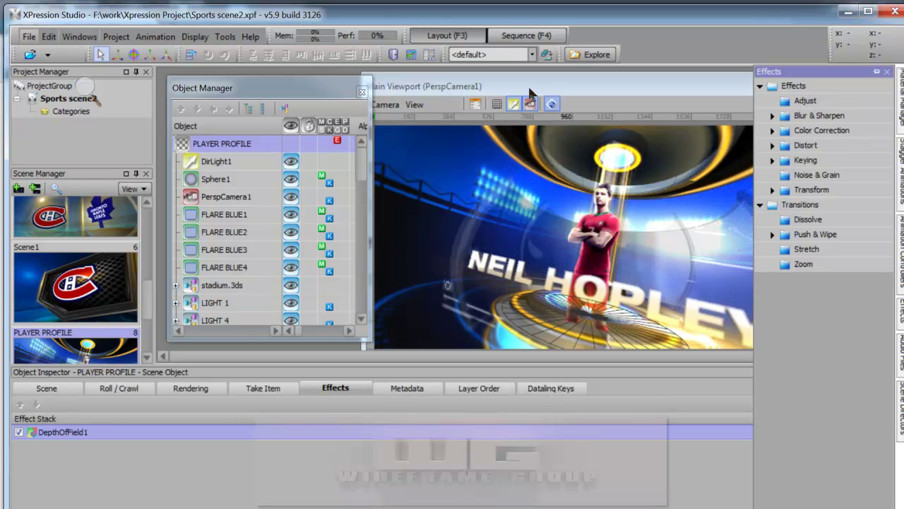
left_click(773, 116)
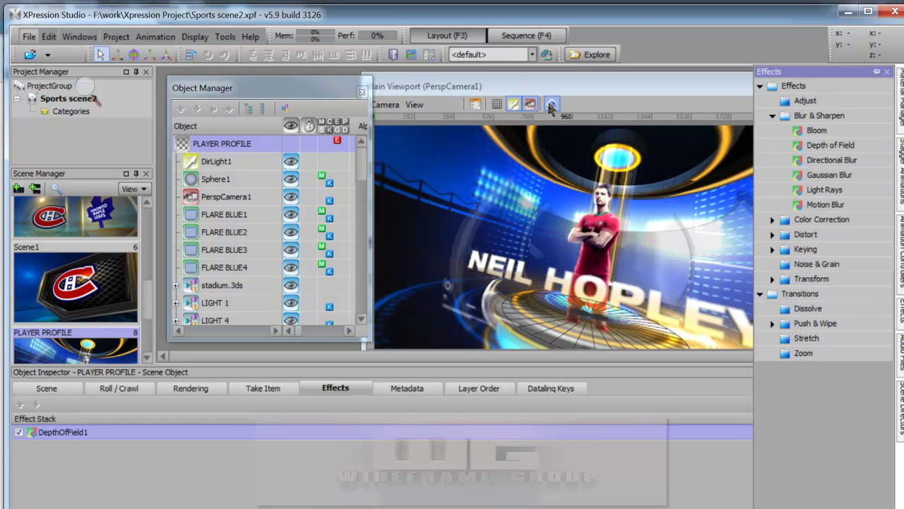
left_click(830, 146)
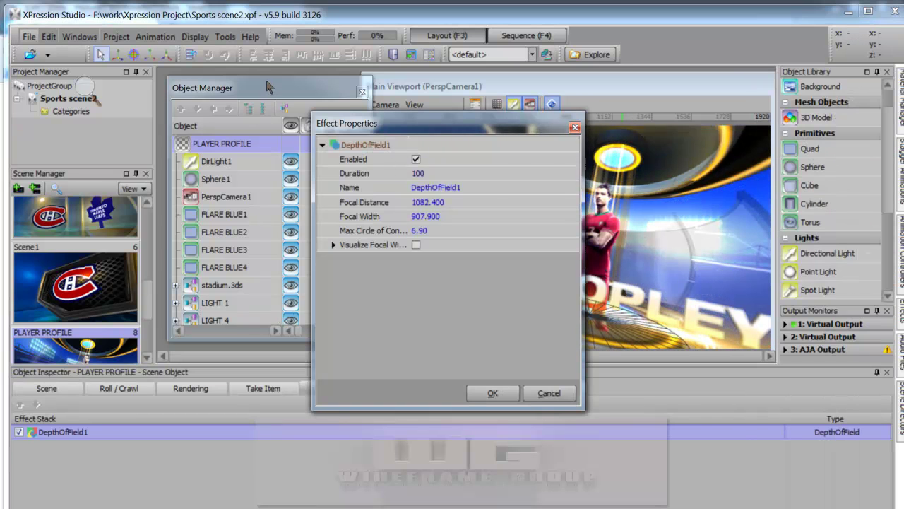
- Turn on the focal width visualization for DepthOfField1 with the viewport uncovered and set its Focal Distance to 1136.4
left_click_drag(350, 123, 155, 104)
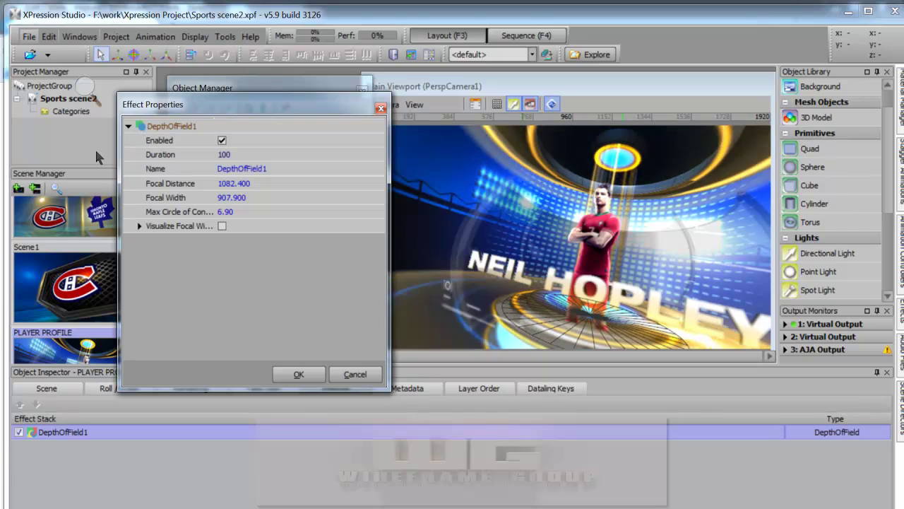
left_click(221, 225)
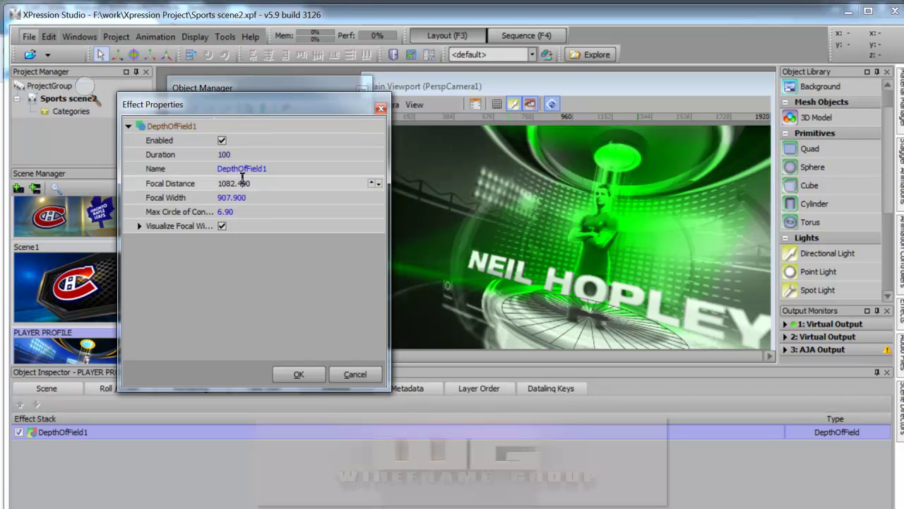
left_click_drag(242, 181, 242, 209)
left_click_drag(374, 183, 374, 215)
scroll(234, 183, "up", 12)
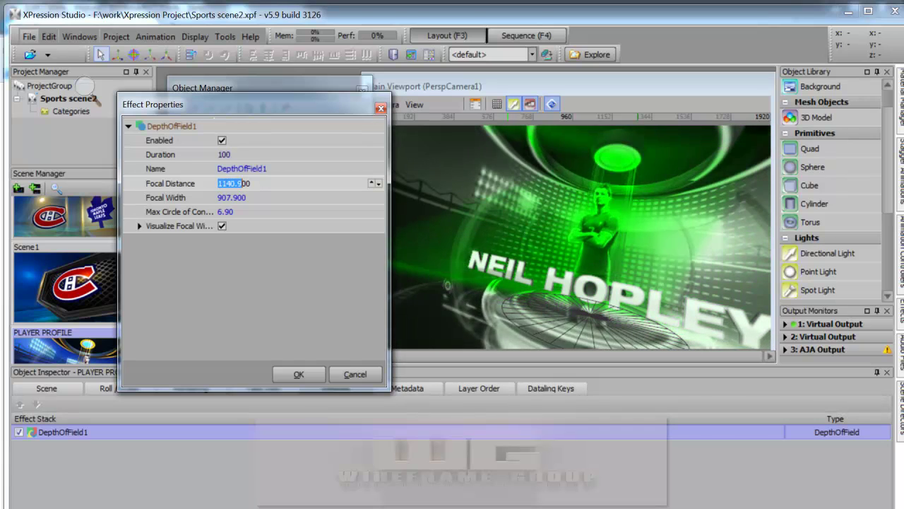
scroll(233, 183, "up", 2)
scroll(242, 183, "up", 1)
- Set the Focal Width of DepthOfField1 to 844, turn off the focal width visualization and accept the effect properties
left_click(241, 198)
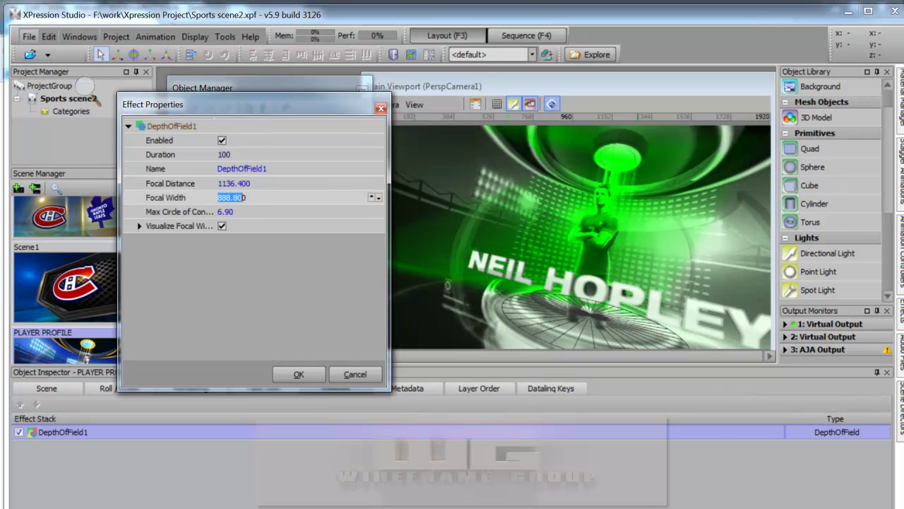
scroll(233, 197, "down", 3)
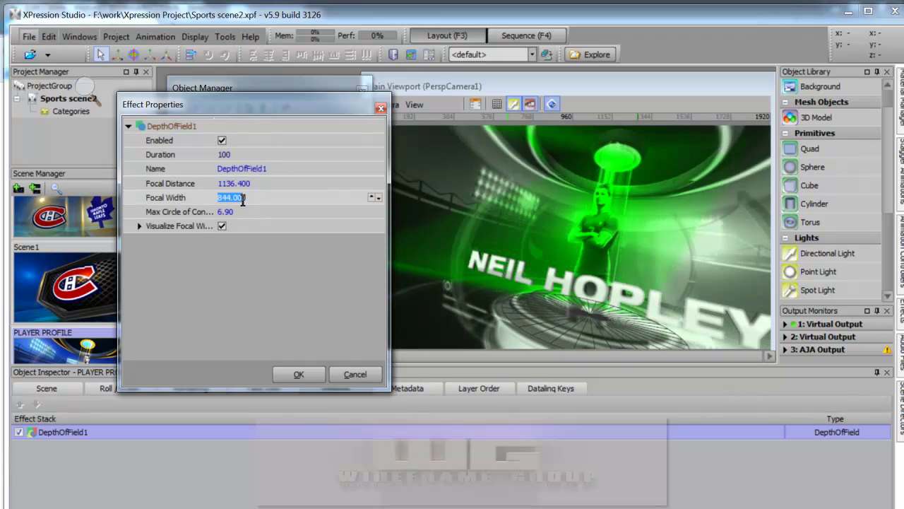
left_click(222, 226)
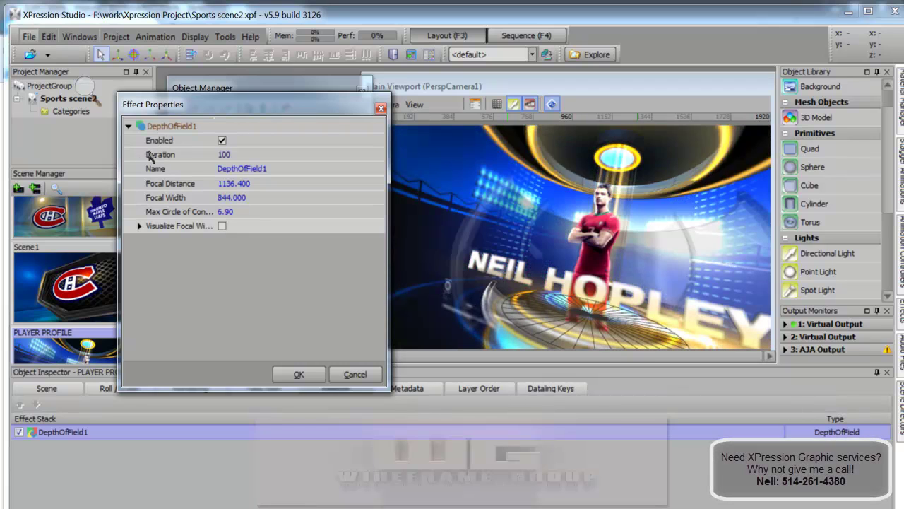
left_click(299, 374)
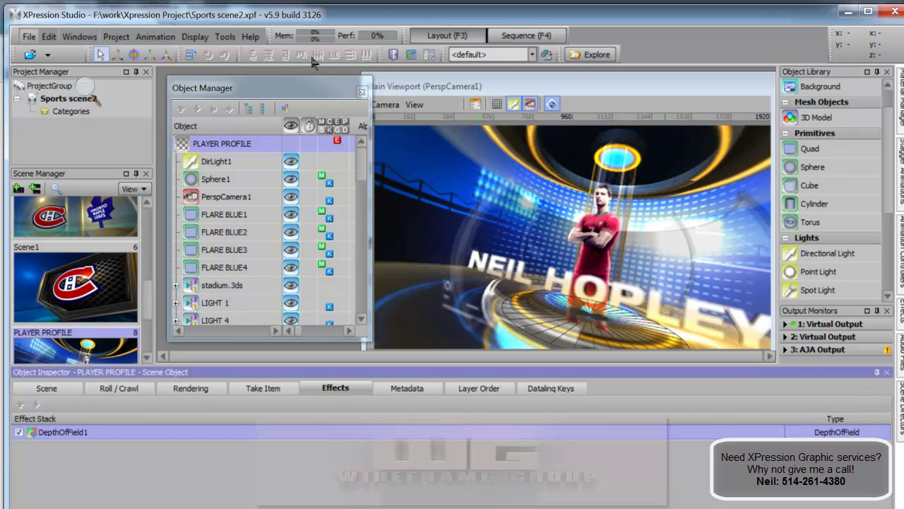
- Return to the sequence and play PLAYER PROFILE take 0010 to the virtual output
left_click(339, 87)
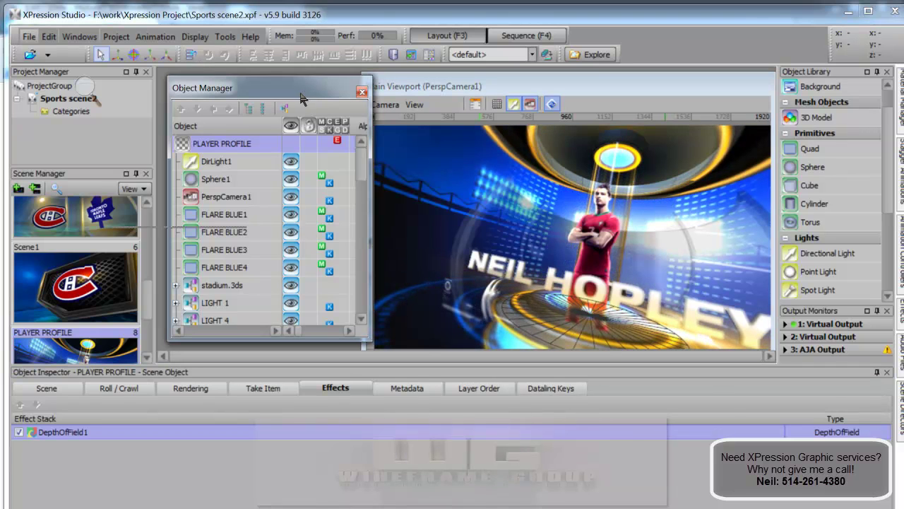
left_click_drag(307, 85, 302, 87)
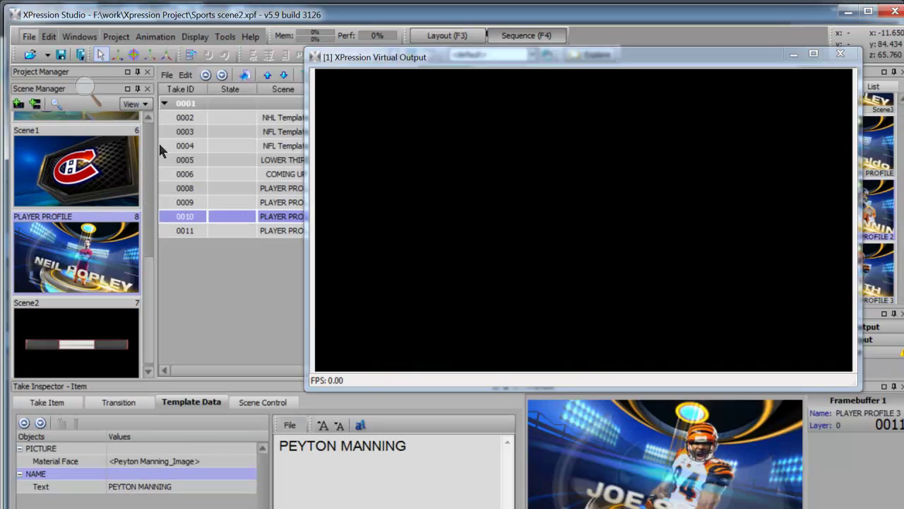
key("F1")
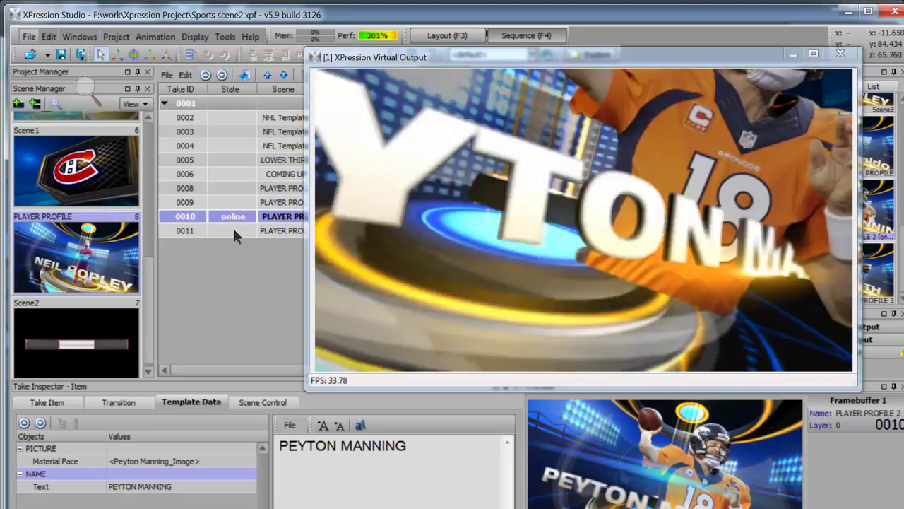